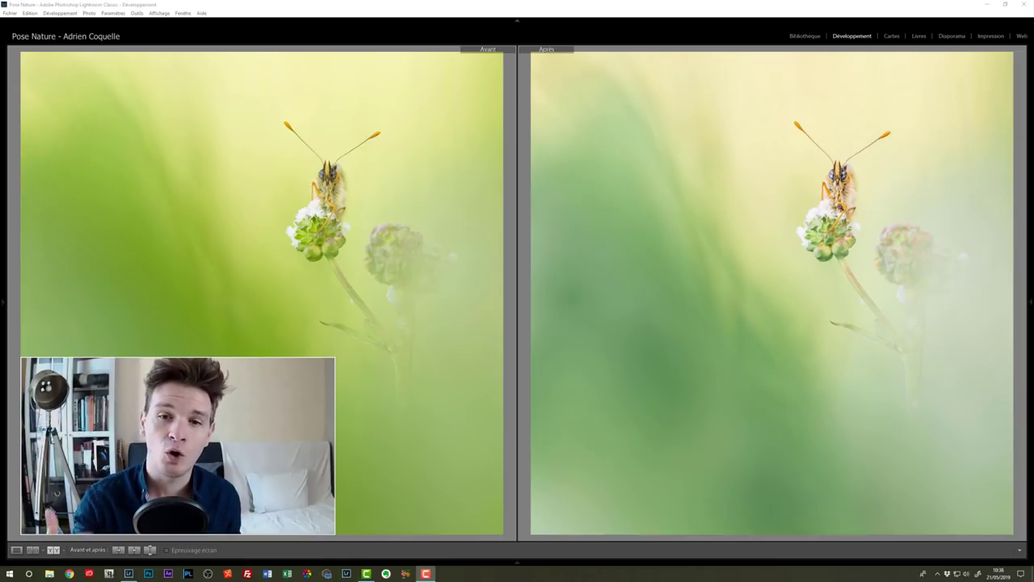
# - Zoom both Before/After panes in and pan them onto the butterfly's head
pyautogui.click(840, 178)
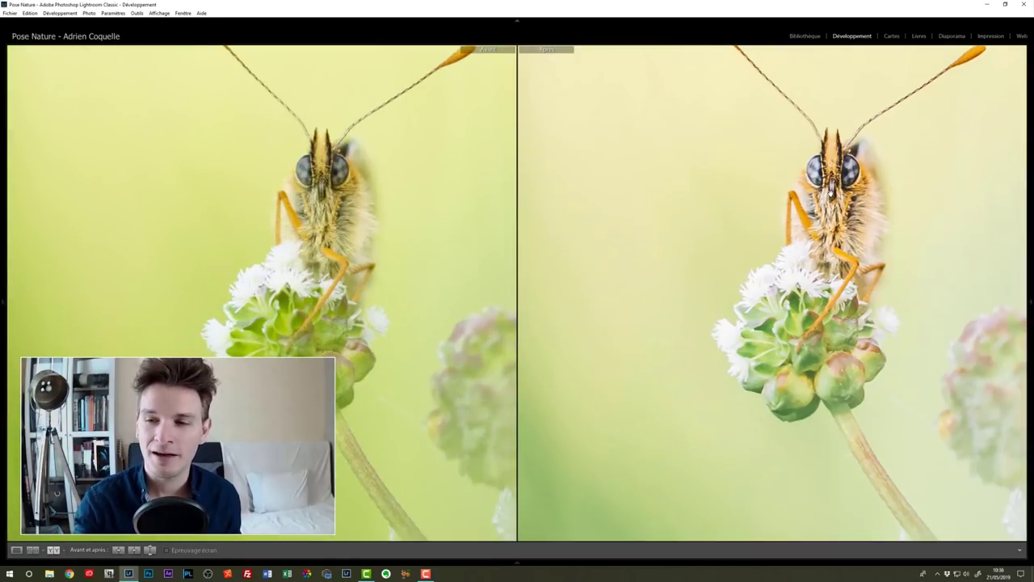
pyautogui.moveTo(830, 192); pyautogui.dragTo(731, 283)
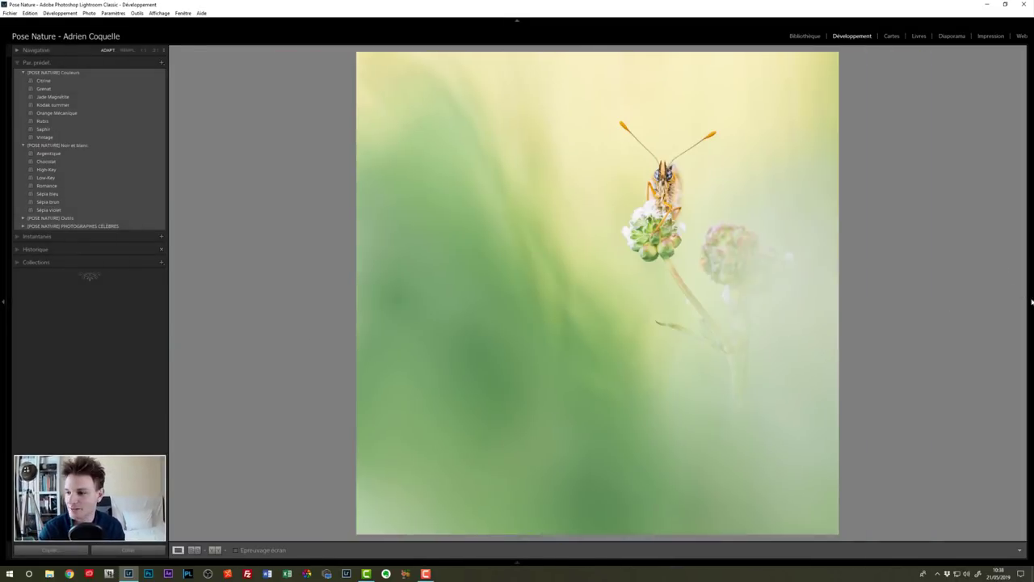
# - Revert the photo to an early unedited history state and start the crop tool
pyautogui.click(1031, 302)
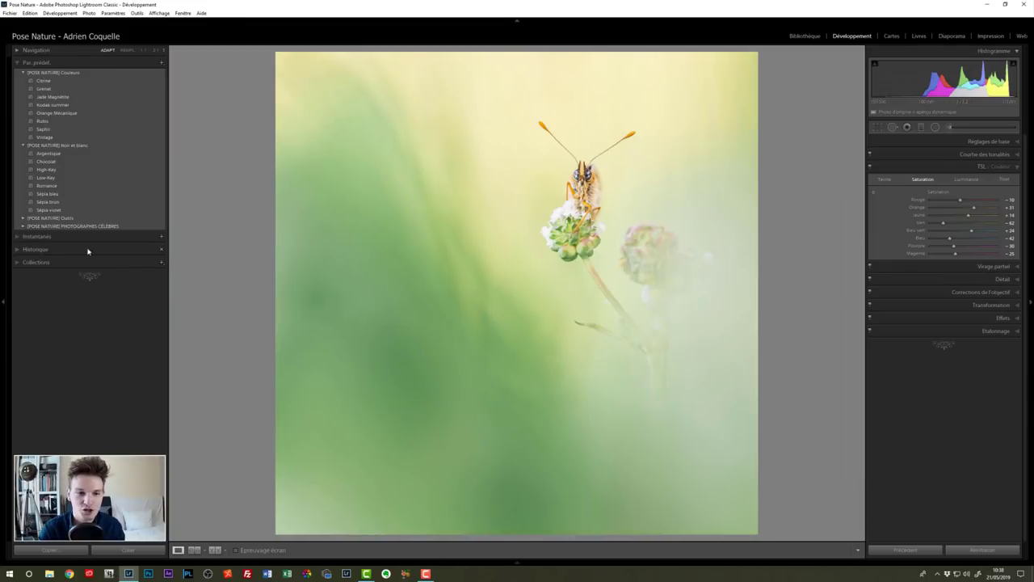
pyautogui.click(22, 251)
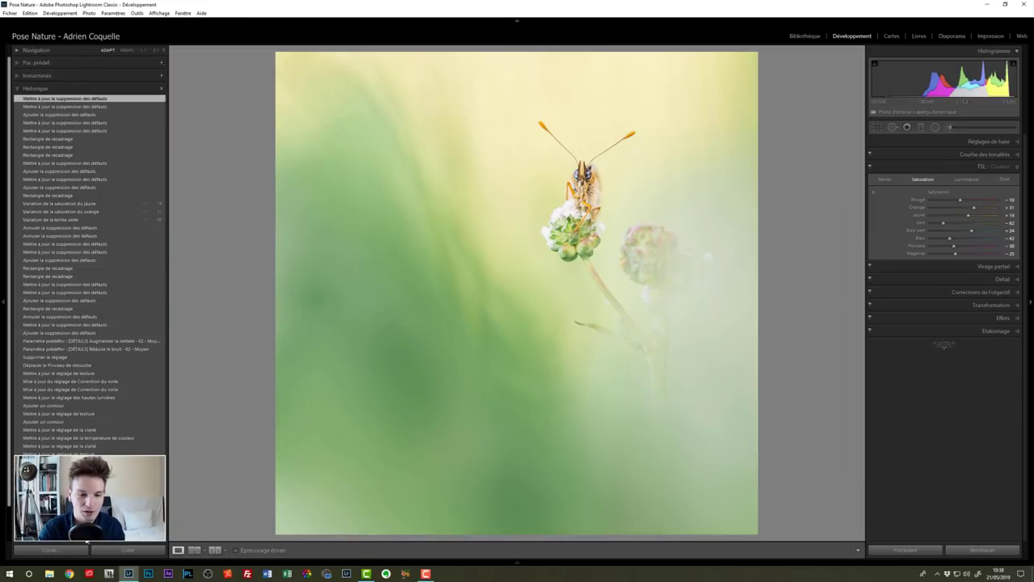
pyautogui.click(56, 485)
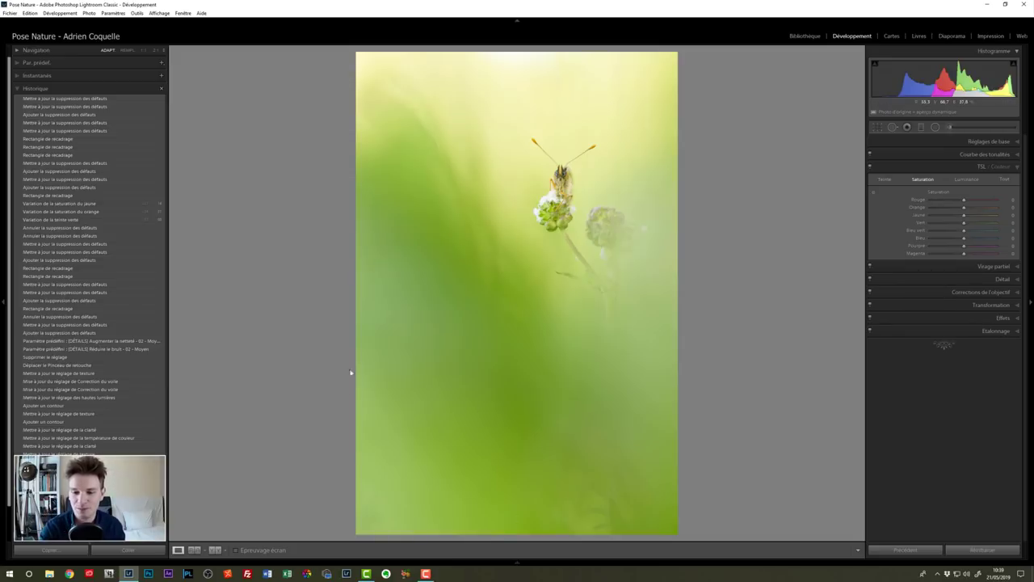
pyautogui.click(457, 424)
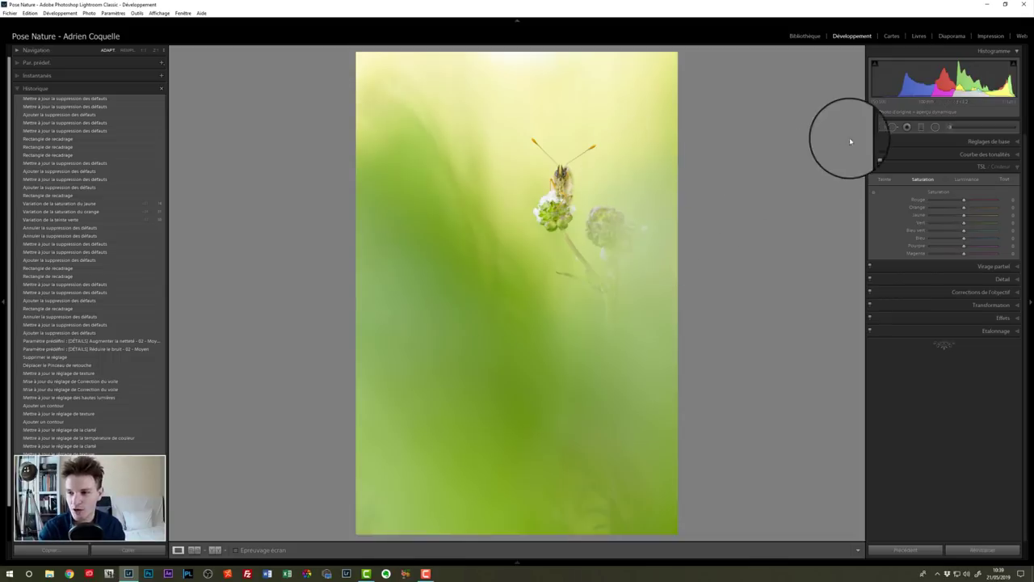
pyautogui.click(873, 127)
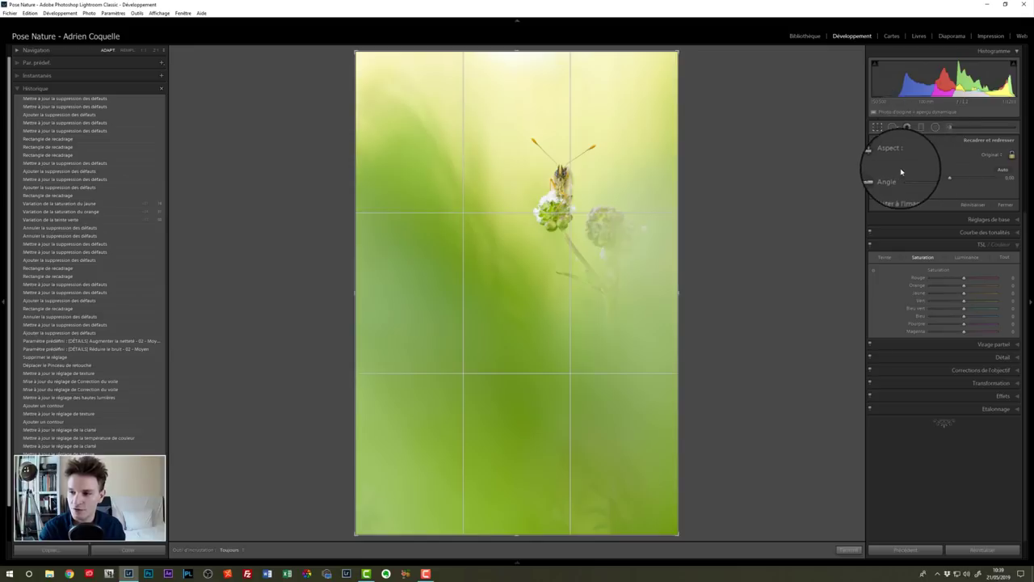
# - Apply a 1 x 1 square crop with the butterfly positioned in the upper middle
pyautogui.click(992, 159)
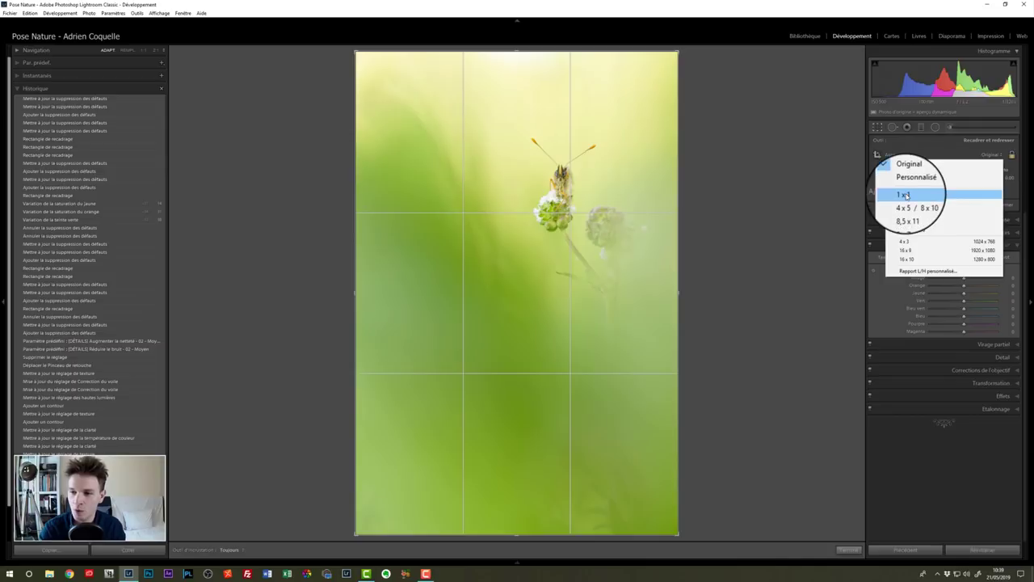
pyautogui.click(886, 192)
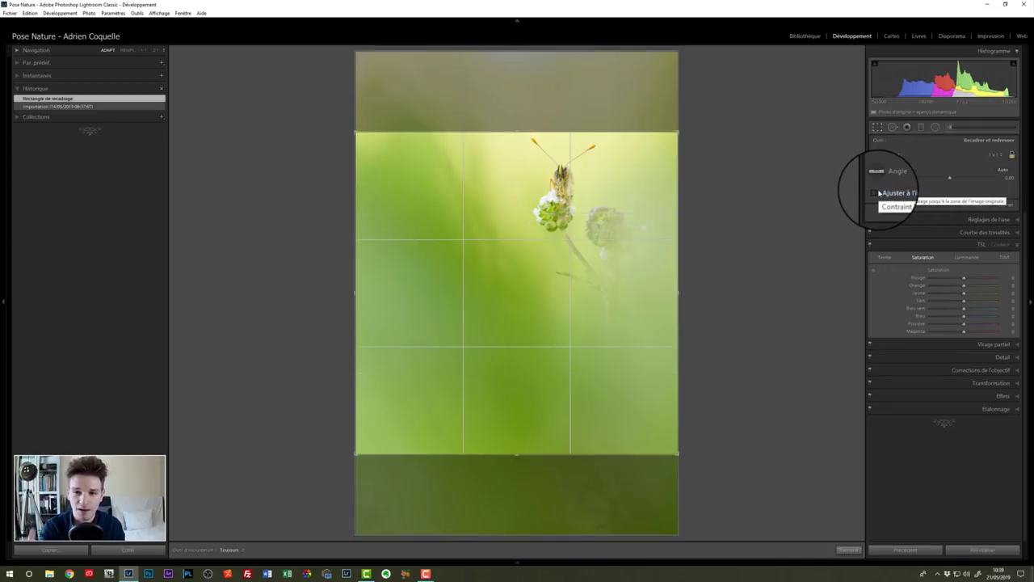
pyautogui.moveTo(526, 268); pyautogui.dragTo(524, 300)
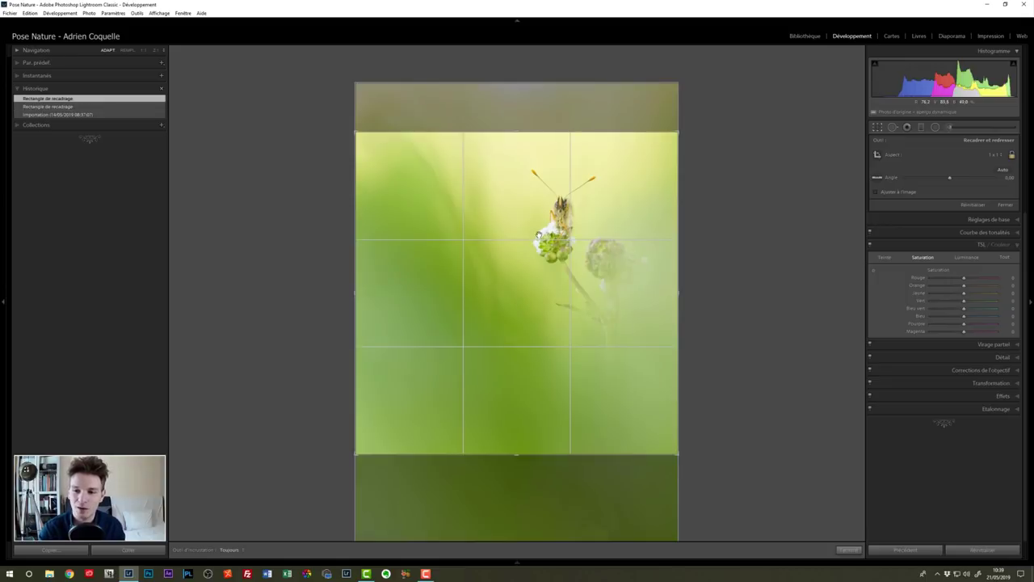
pyautogui.moveTo(541, 265); pyautogui.dragTo(543, 279)
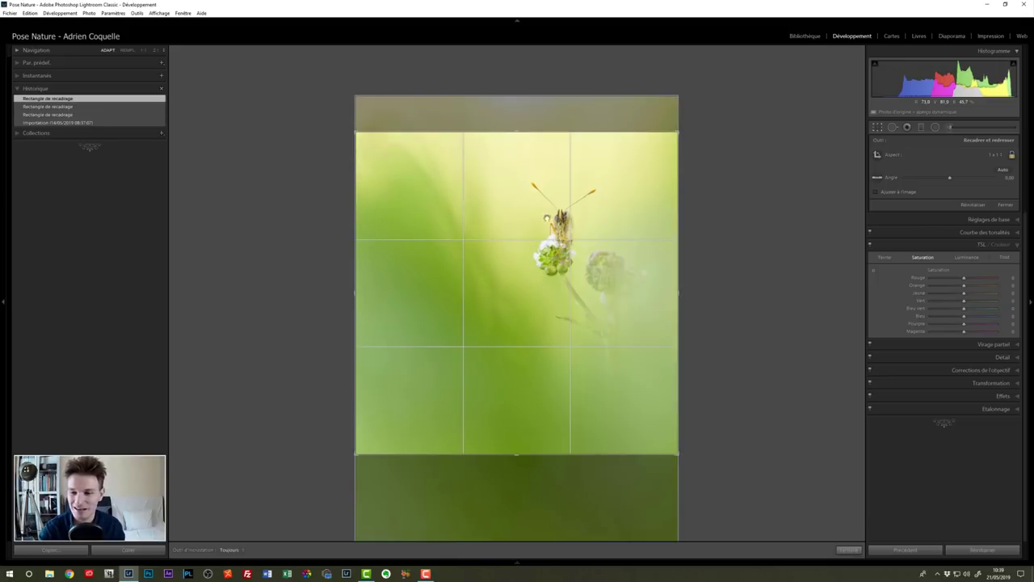
pyautogui.moveTo(567, 262); pyautogui.dragTo(569, 257)
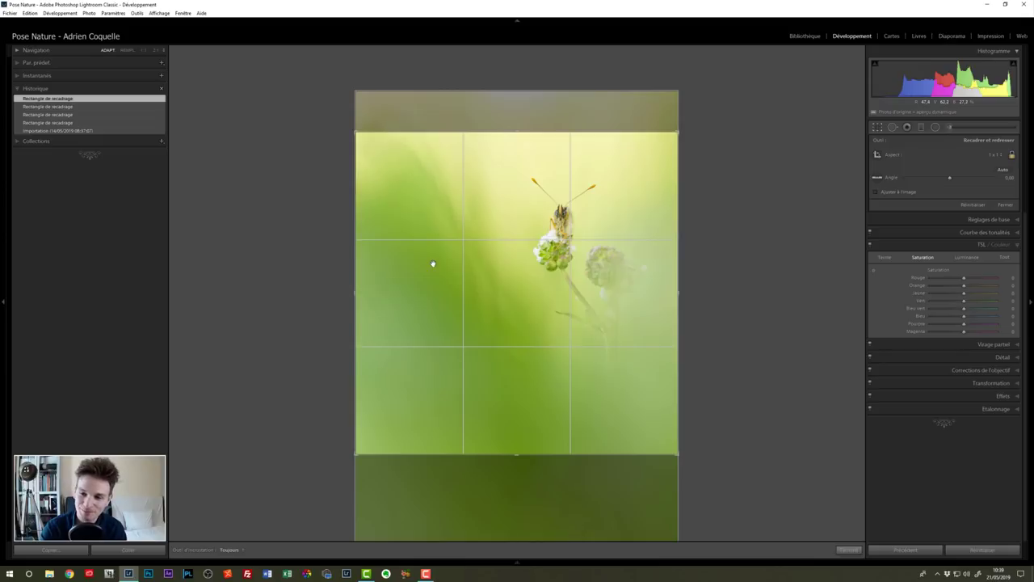
pyautogui.press('Return')
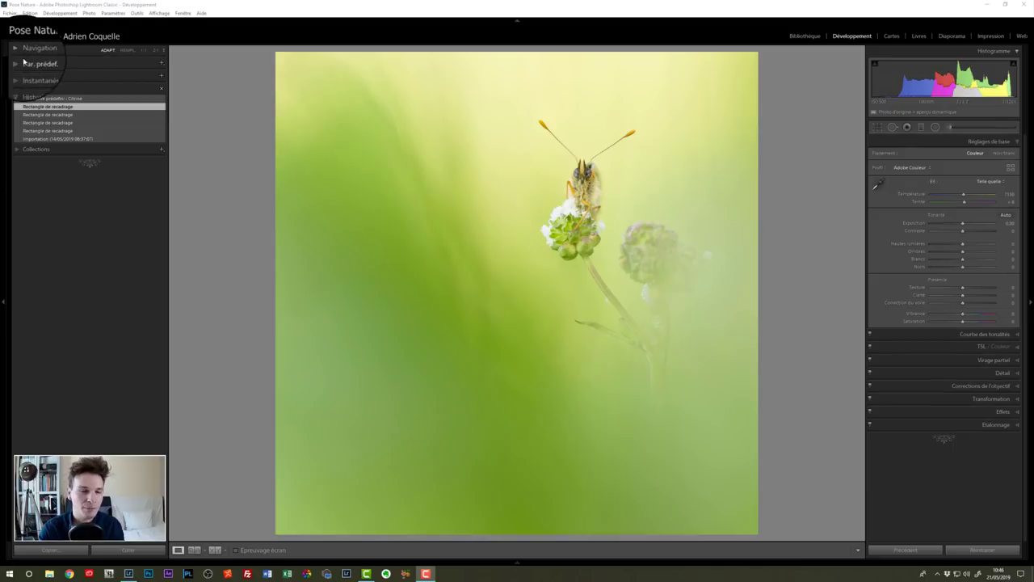
# - Apply the Citrine develop preset and lower exposure slightly to +0.35
pyautogui.click(18, 63)
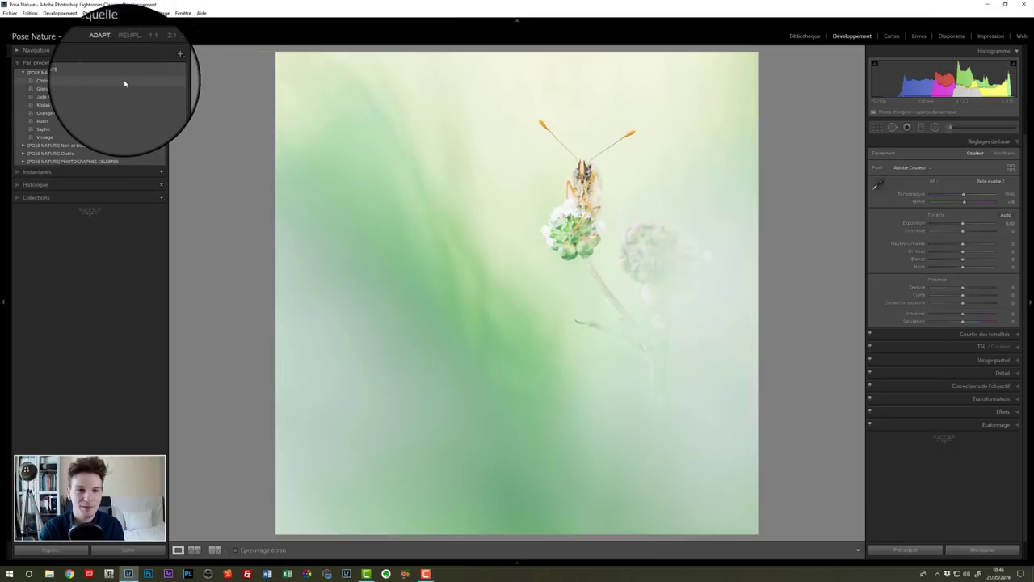
pyautogui.click(125, 81)
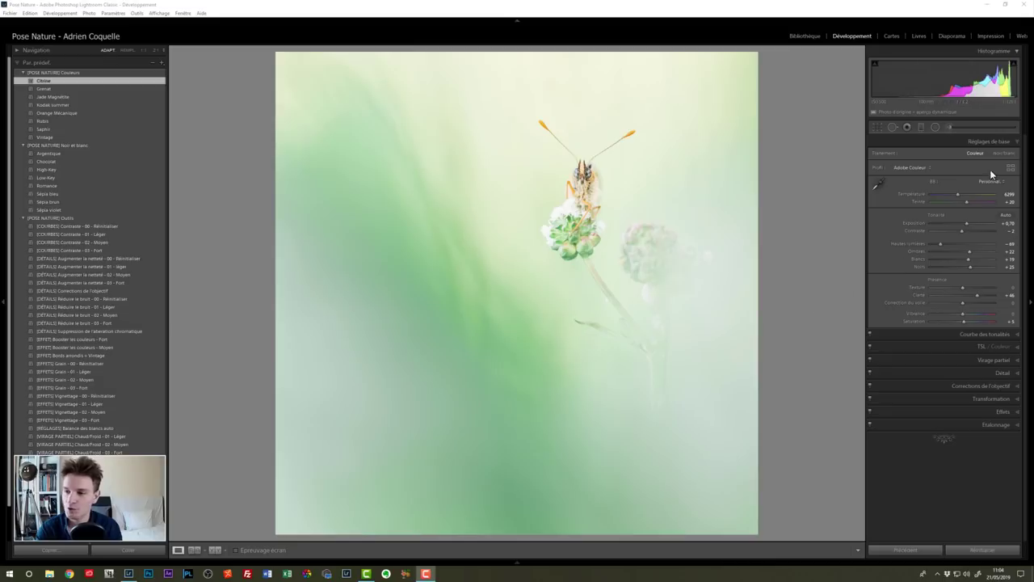
pyautogui.moveTo(964, 223); pyautogui.dragTo(963, 223)
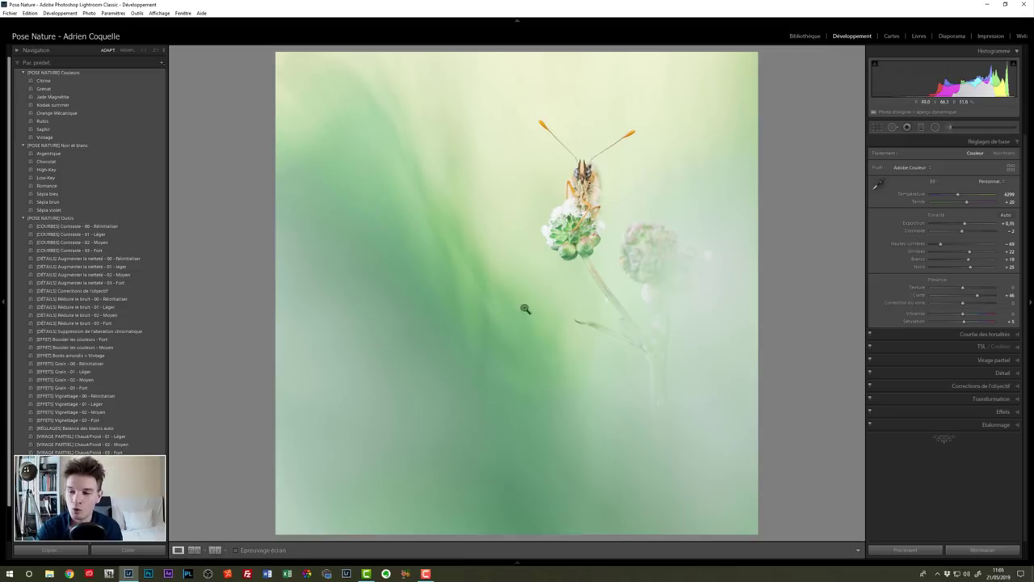
# - Shift the HSL green hue from +83 to +55, then compare before/after
pyautogui.click(953, 379)
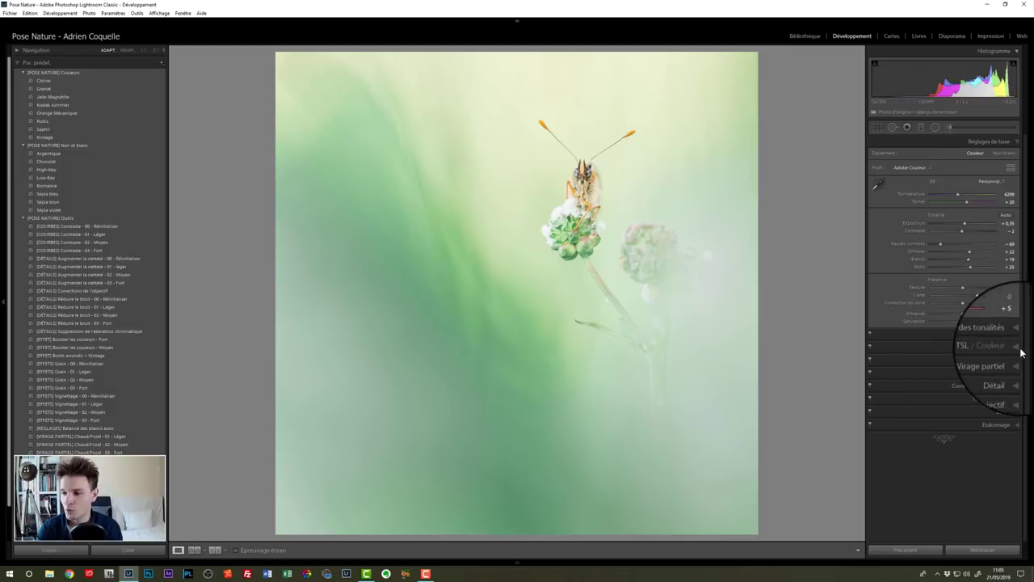
pyautogui.click(980, 346)
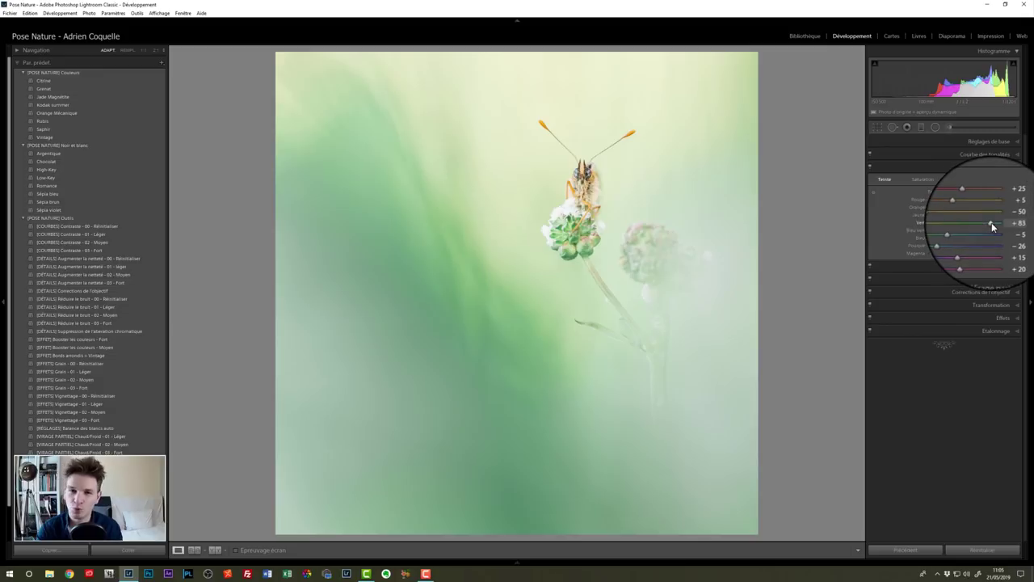
pyautogui.moveTo(991, 222); pyautogui.dragTo(982, 222)
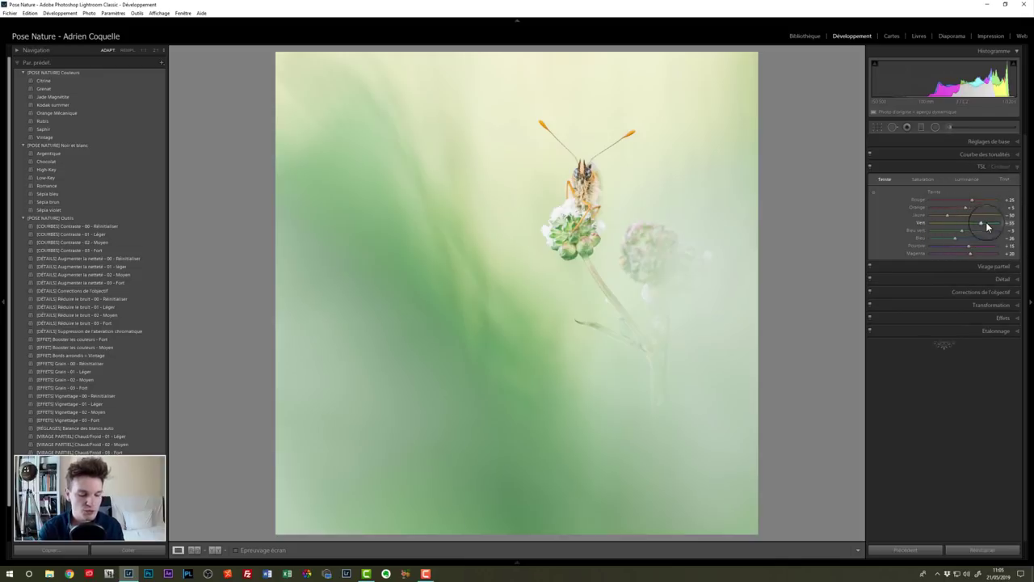
pyautogui.press('y')
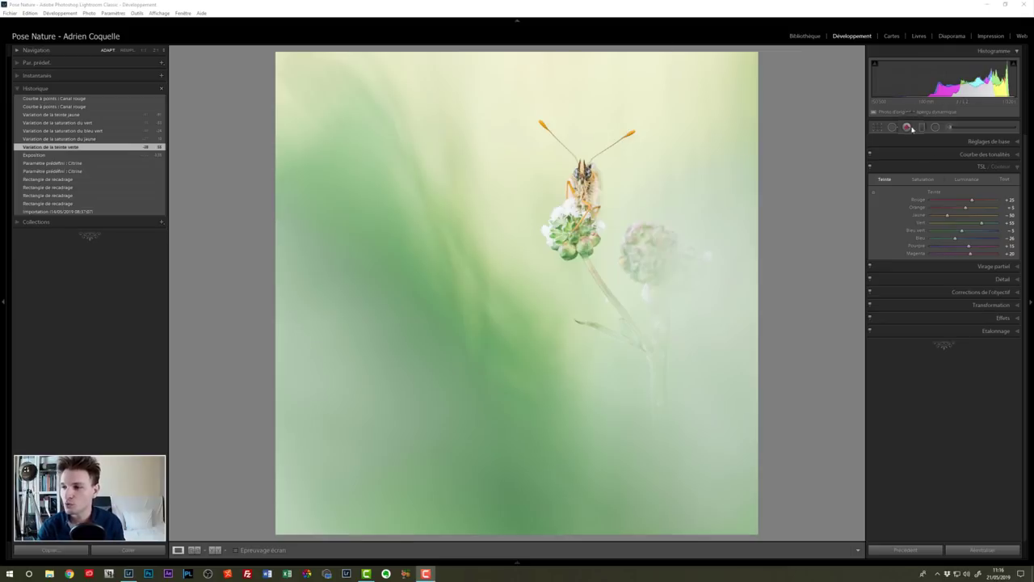
# - Try brightening the RGB tone curve with a raised point, then undo it
pyautogui.click(1014, 157)
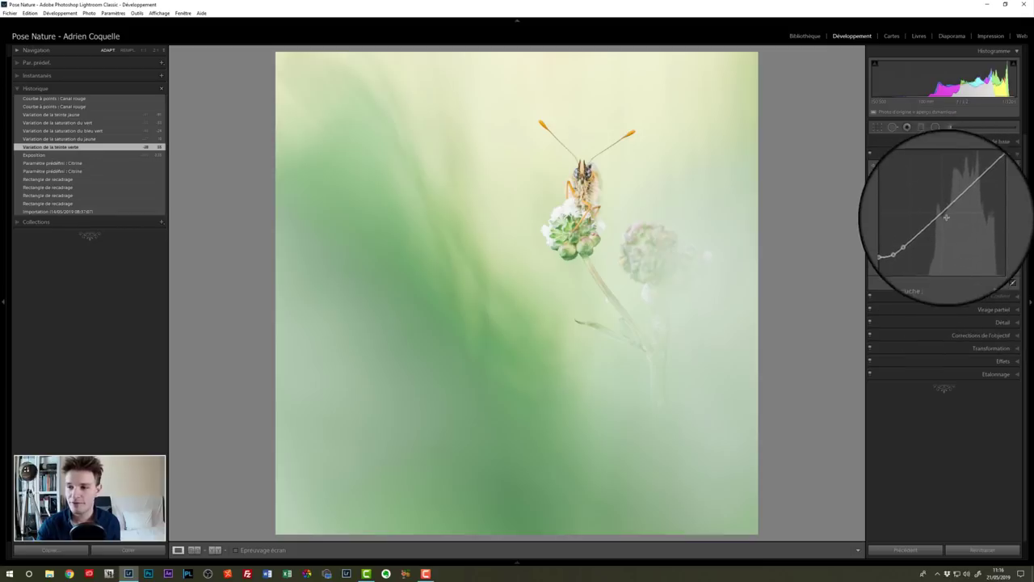
pyautogui.moveTo(961, 198); pyautogui.dragTo(960, 193)
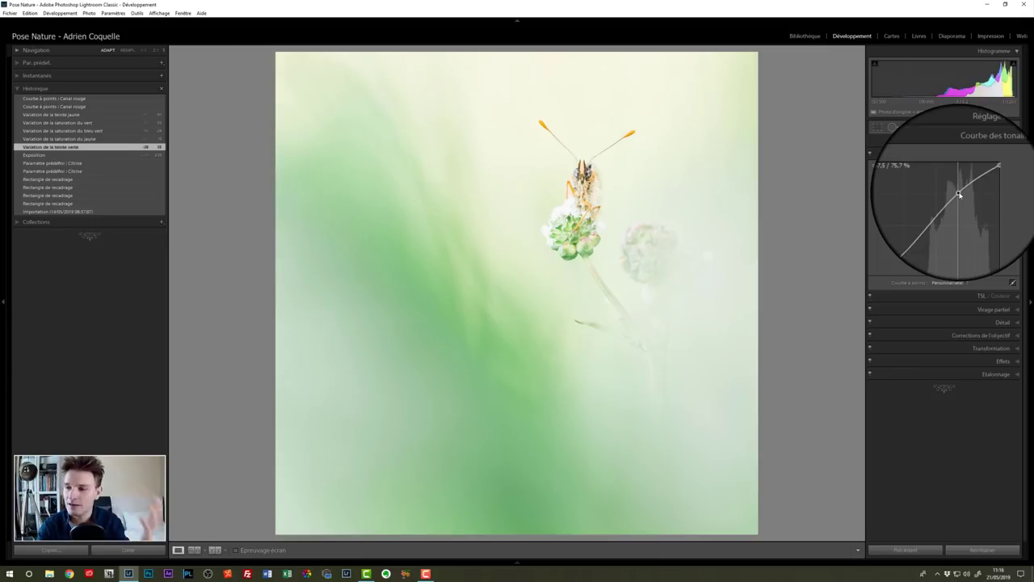
pyautogui.moveTo(959, 195); pyautogui.dragTo(955, 214)
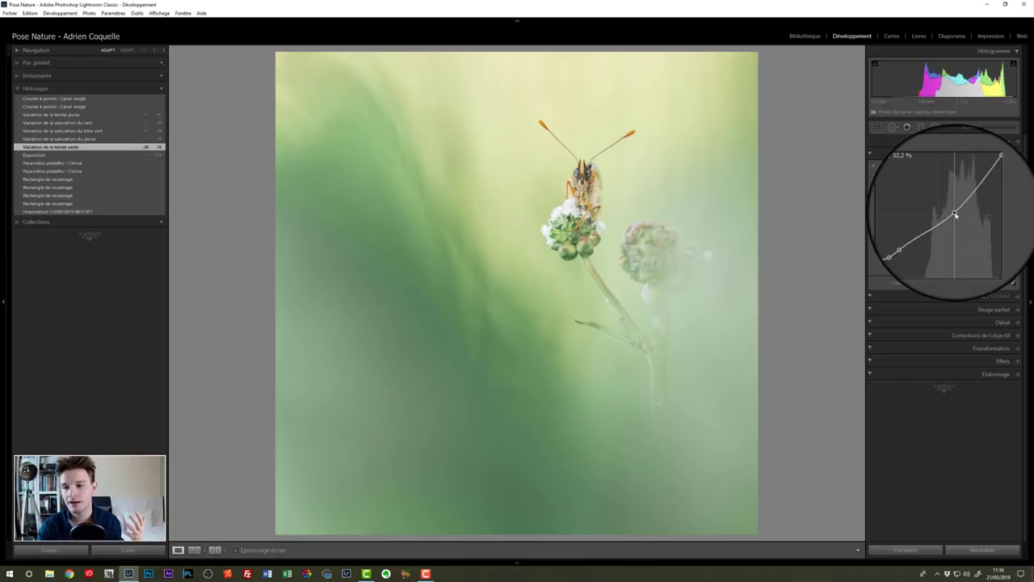
pyautogui.hotkey('ctrl', 'z')
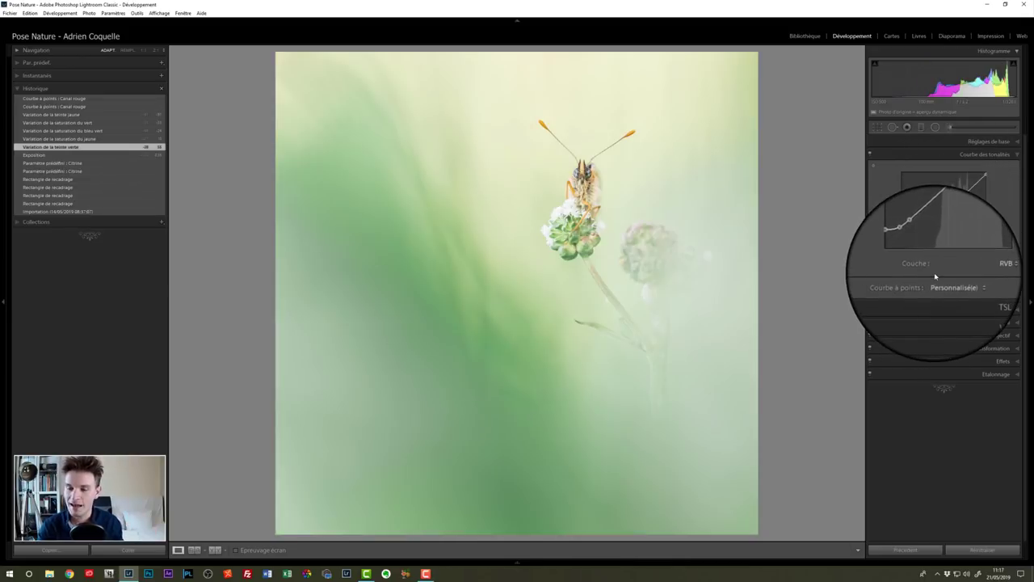
# - Raise a red-channel tone curve point to warm the photo, toggling the curve to compare
pyautogui.click(983, 266)
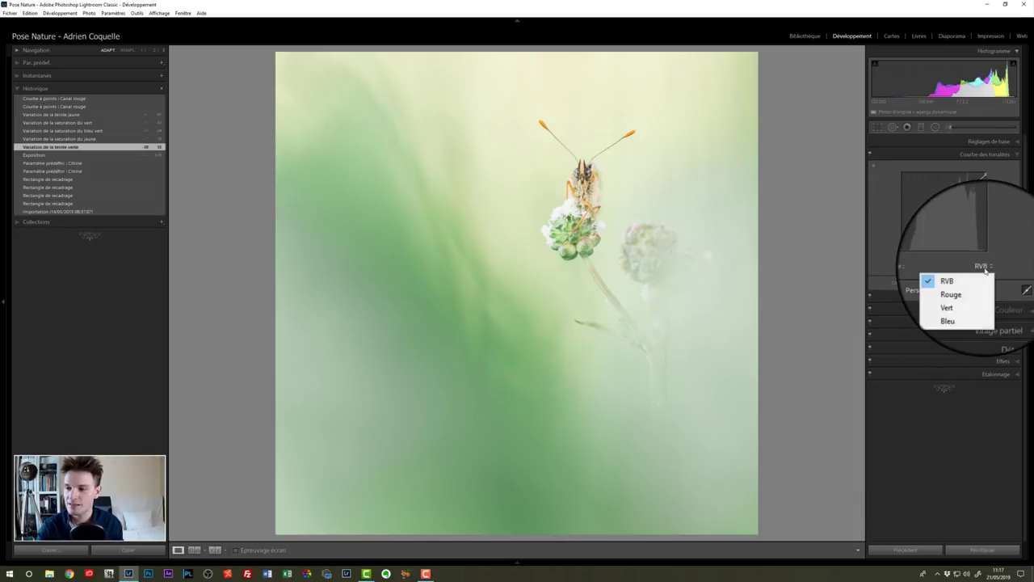
pyautogui.click(970, 287)
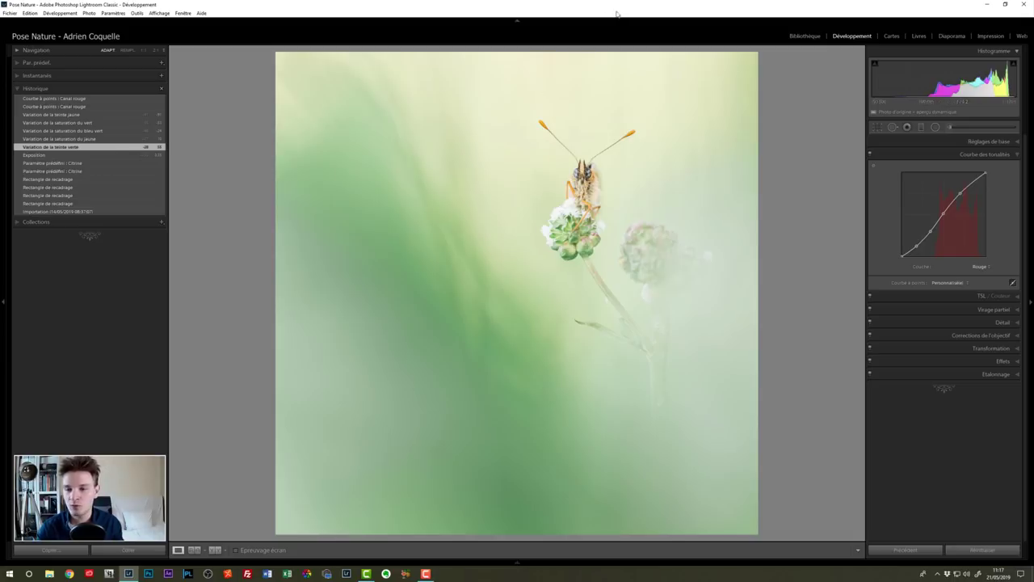
pyautogui.moveTo(963, 195); pyautogui.dragTo(961, 189)
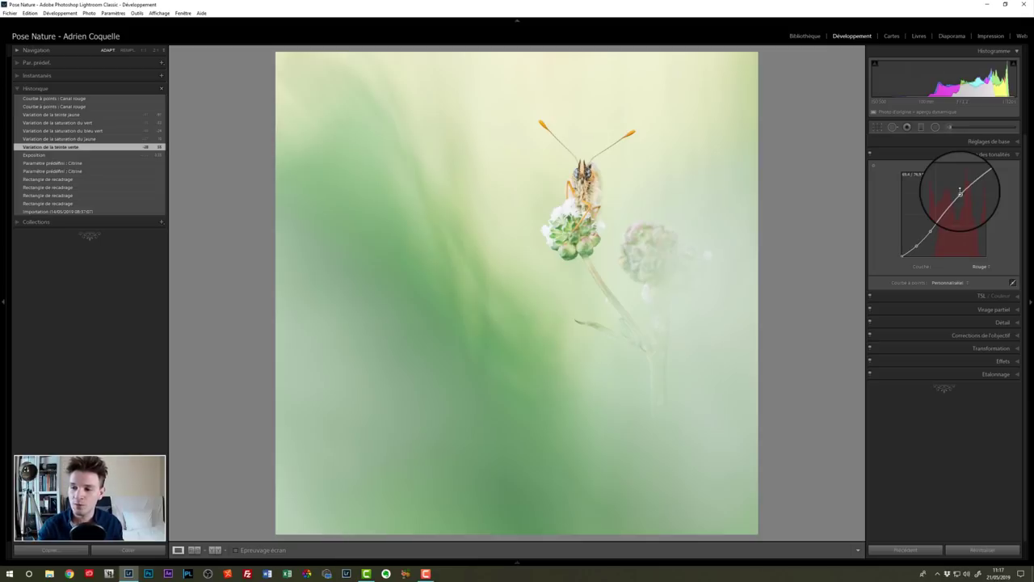
pyautogui.moveTo(960, 190); pyautogui.dragTo(960, 193)
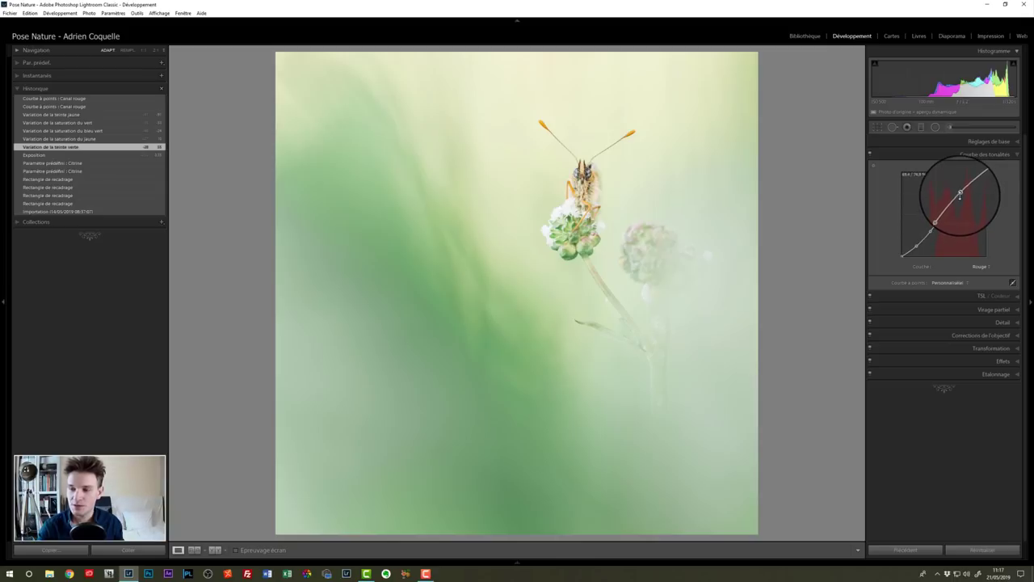
pyautogui.moveTo(959, 194); pyautogui.dragTo(961, 190)
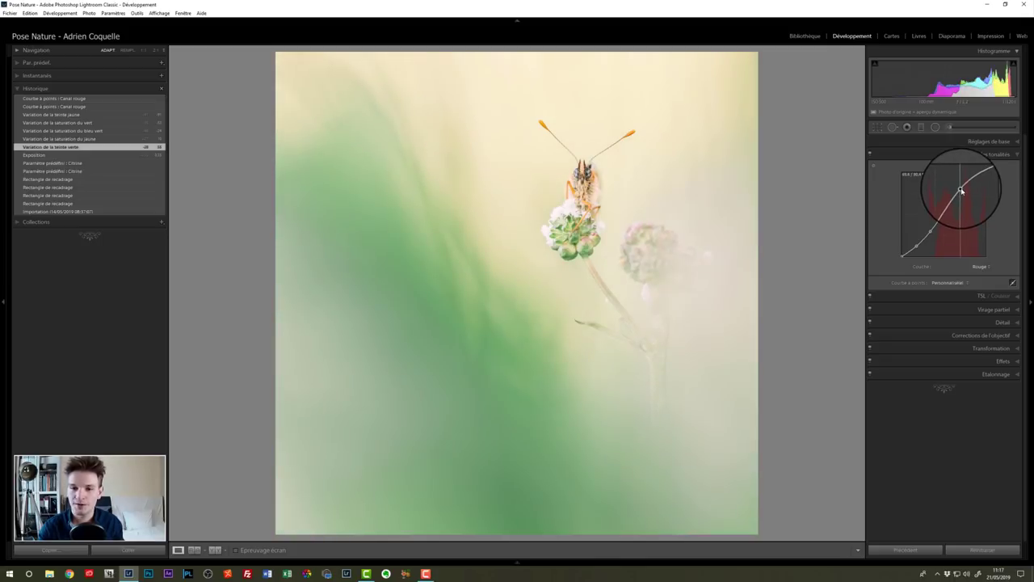
pyautogui.moveTo(961, 190); pyautogui.dragTo(960, 187)
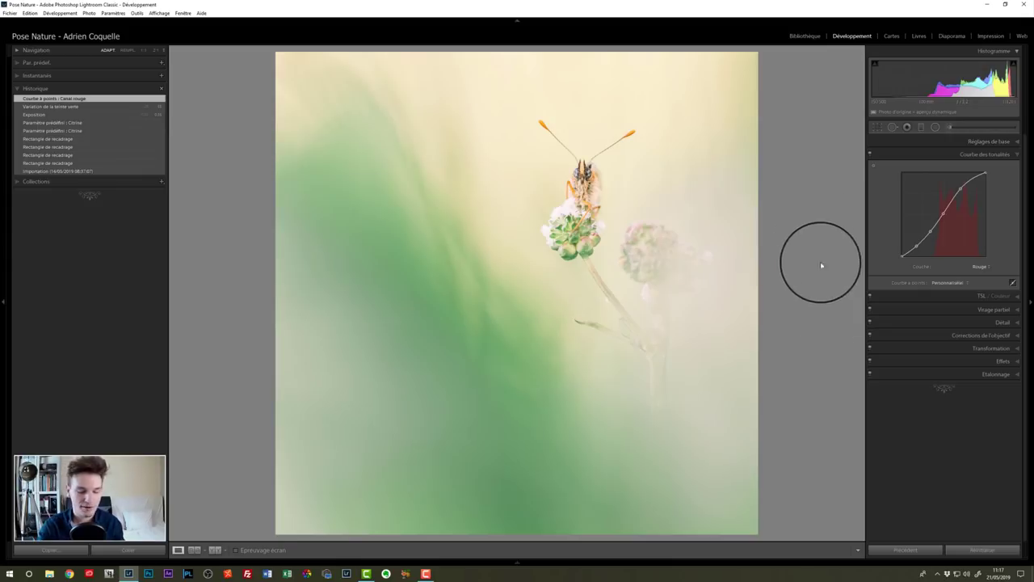
pyautogui.click(870, 155)
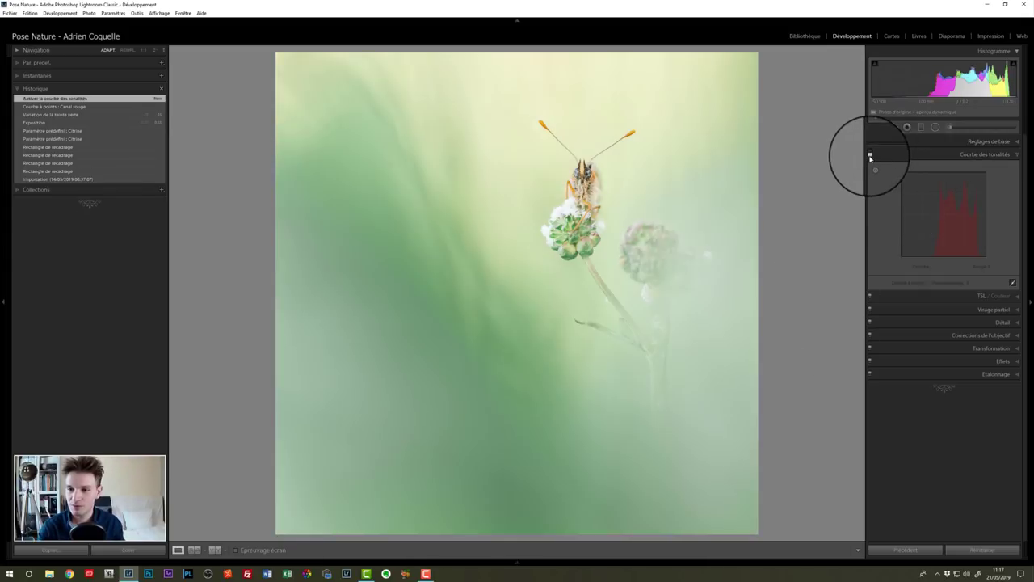
pyautogui.click(870, 155)
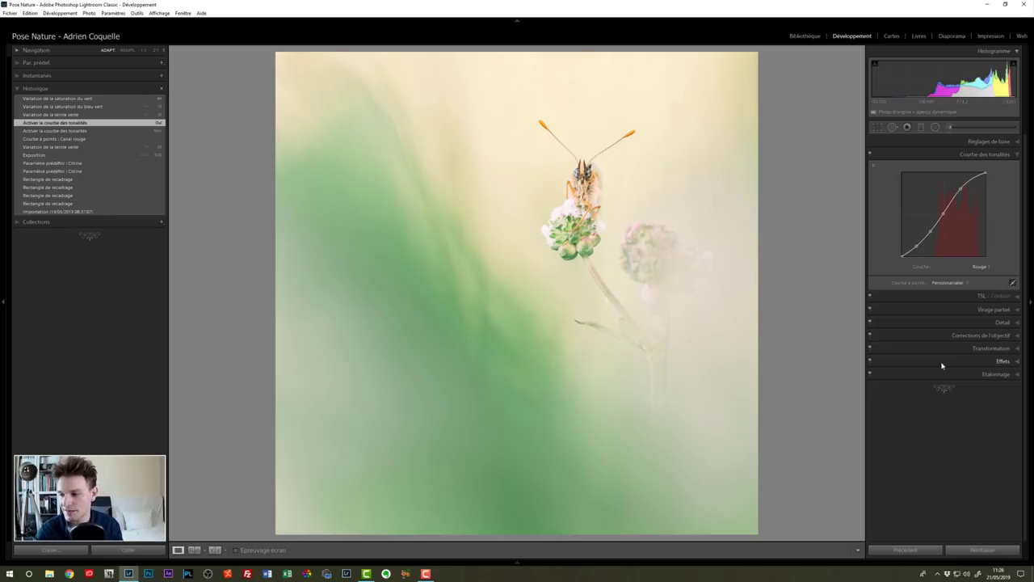
# - Pull green hue back to about +31 and lower green (-72) and aqua saturation
pyautogui.click(1005, 296)
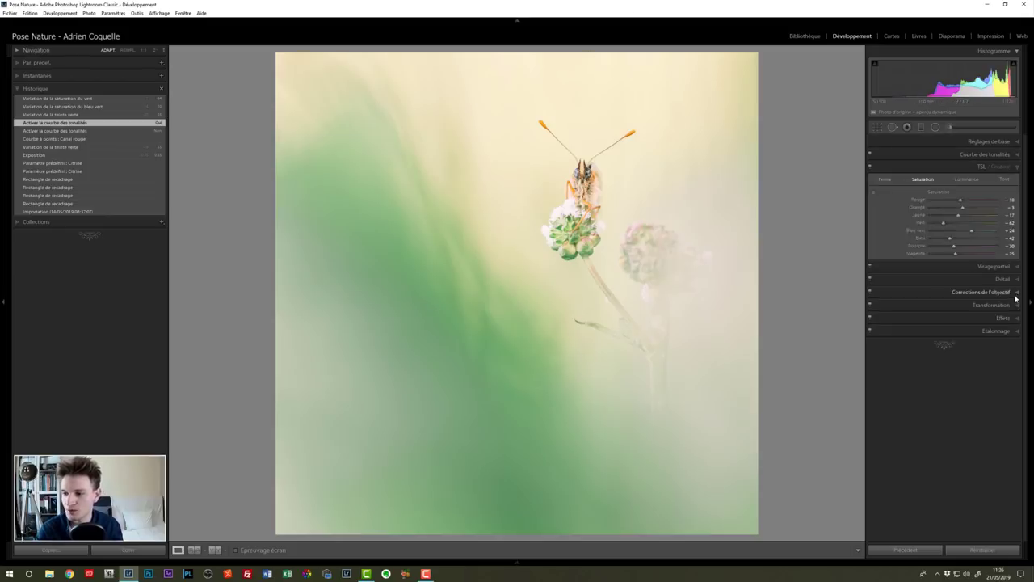
pyautogui.click(884, 179)
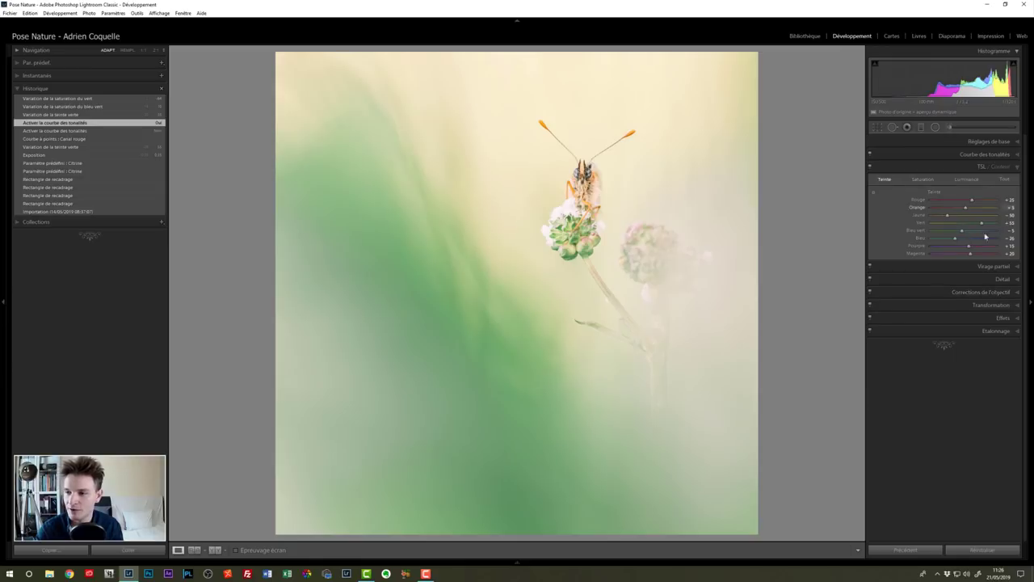
pyautogui.moveTo(979, 228); pyautogui.dragTo(975, 225)
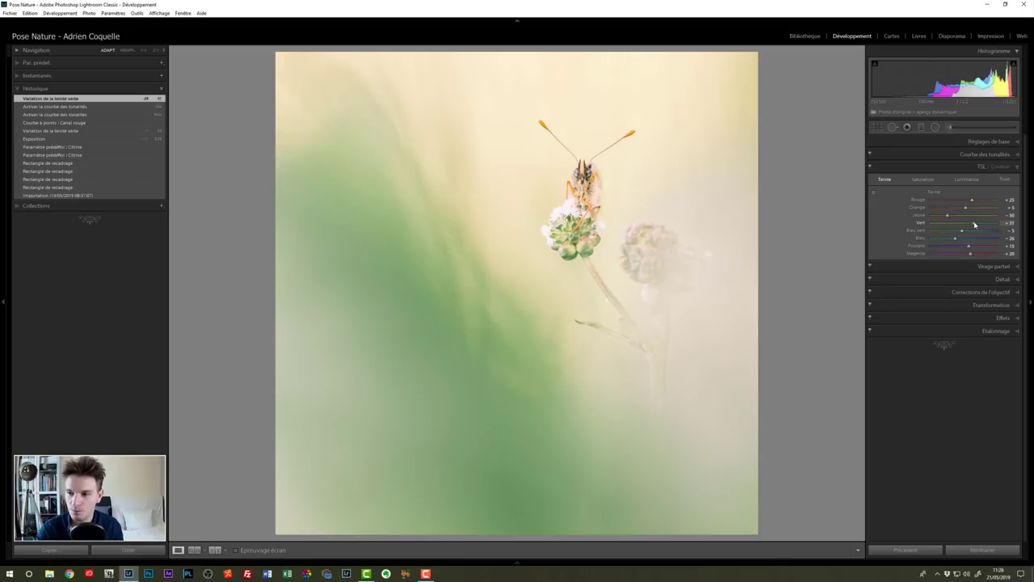
pyautogui.click(922, 179)
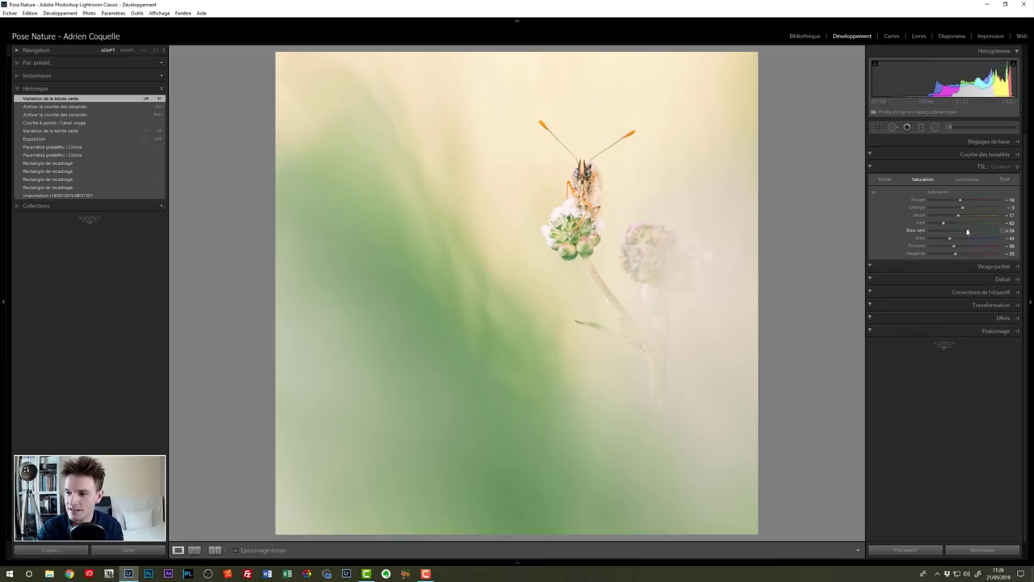
pyautogui.moveTo(963, 232); pyautogui.dragTo(938, 223)
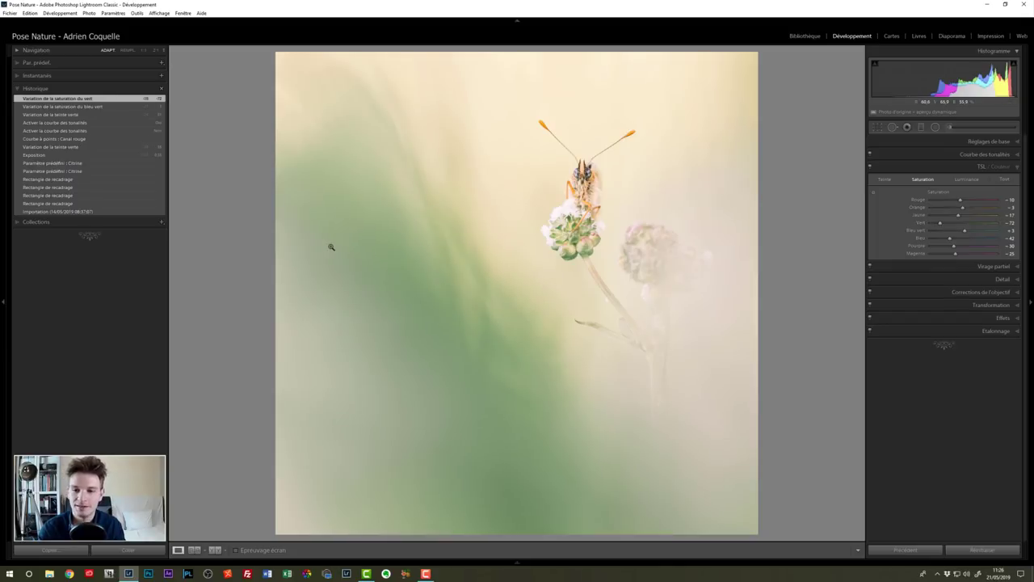
# - Compare the edit with the original in Before/After, then return to the single photo
pyautogui.press('y')
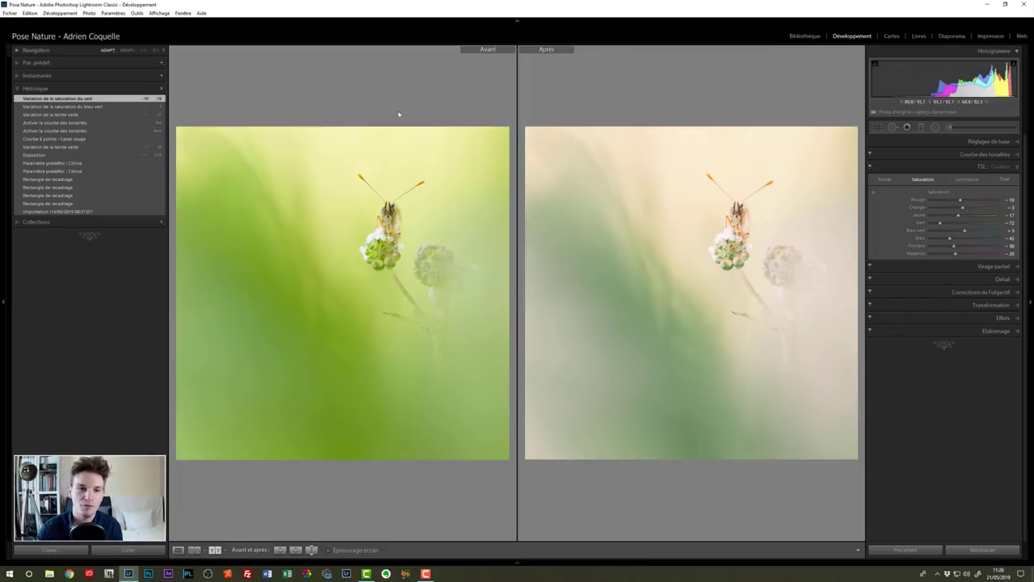
pyautogui.press('y')
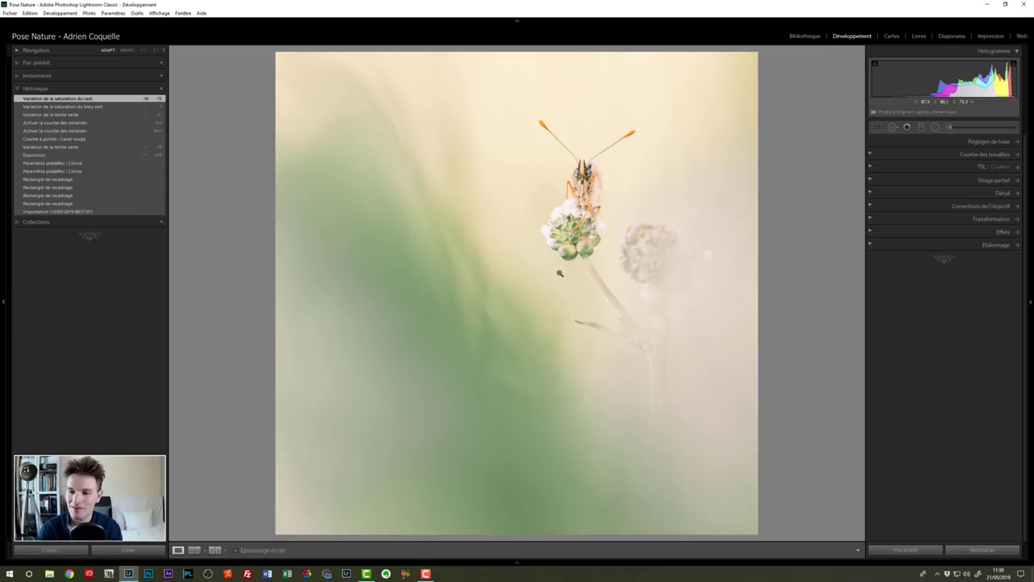
# - Zoom to 1:1 and frame the butterfly's head, antennae and the flower beneath
pyautogui.click(603, 191)
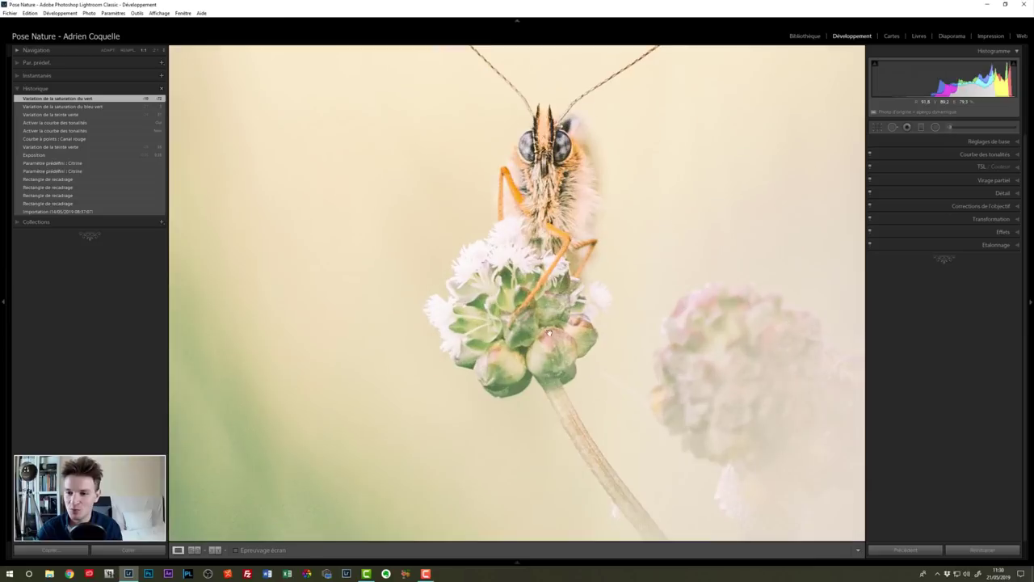
pyautogui.moveTo(559, 267)
pyautogui.mouseDown()
pyautogui.moveTo(446, 347)
pyautogui.moveTo(413, 340)
pyautogui.mouseUp()
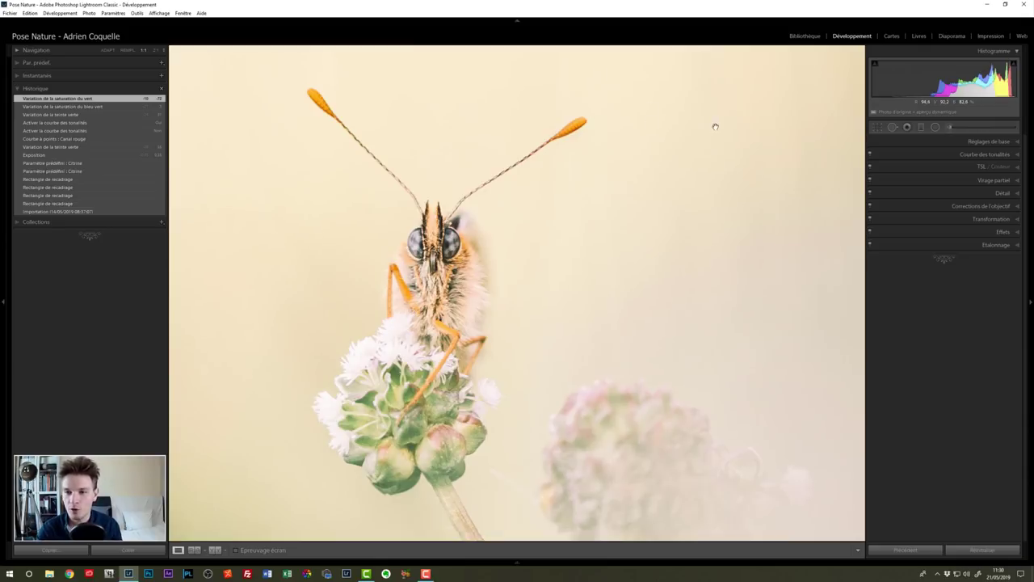
# - Draw an inverted radial filter ellipse around the butterfly's head and body
pyautogui.click(936, 127)
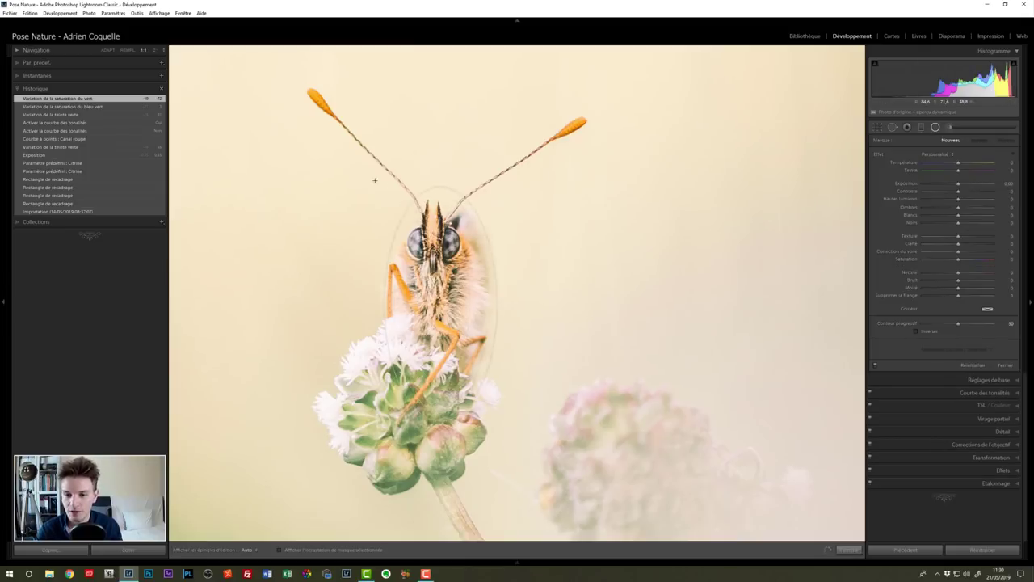
pyautogui.moveTo(374, 180); pyautogui.dragTo(368, 174)
pyautogui.moveTo(380, 219); pyautogui.dragTo(380, 219)
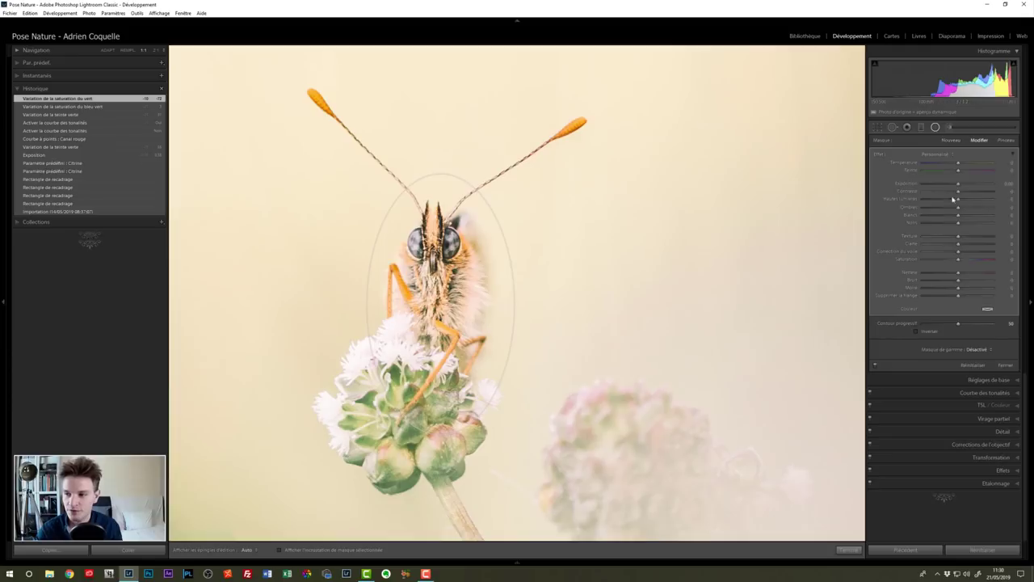
pyautogui.click(916, 332)
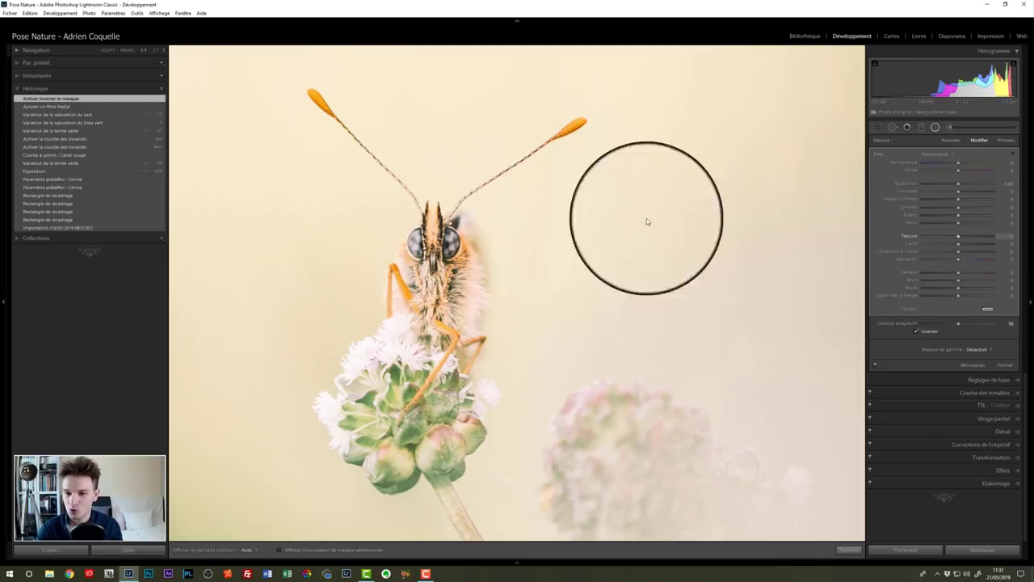
# - Raise Texture and Clarity inside the ellipse, toggling the filter off and on to compare
pyautogui.moveTo(958, 236); pyautogui.dragTo(970, 236)
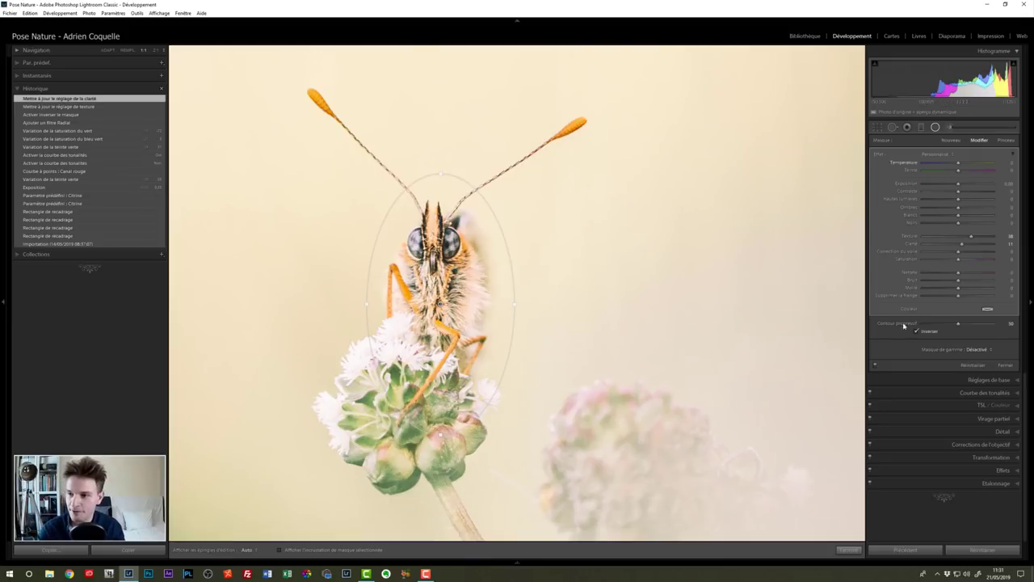
pyautogui.click(875, 367)
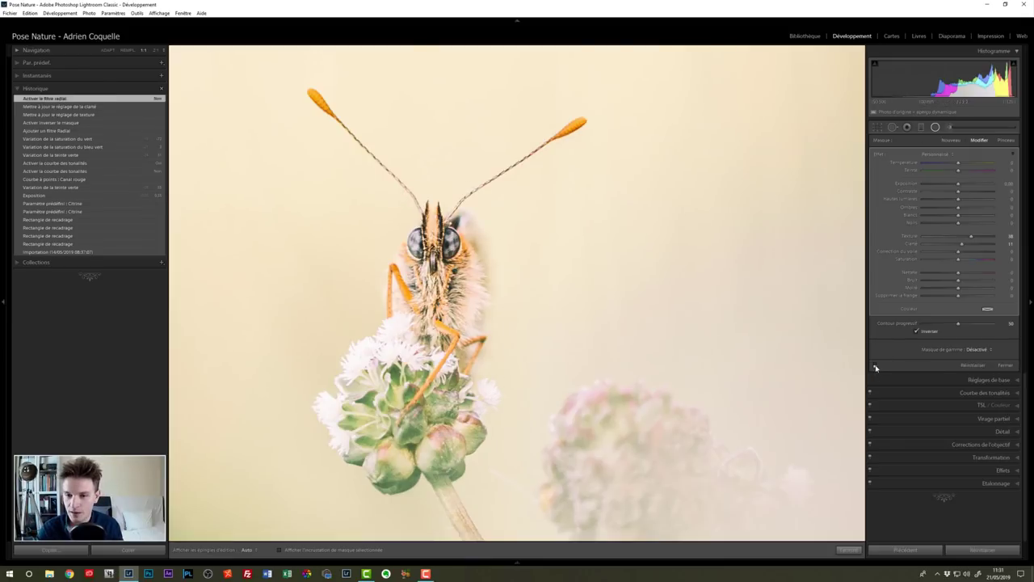
pyautogui.click(876, 367)
pyautogui.click(876, 367)
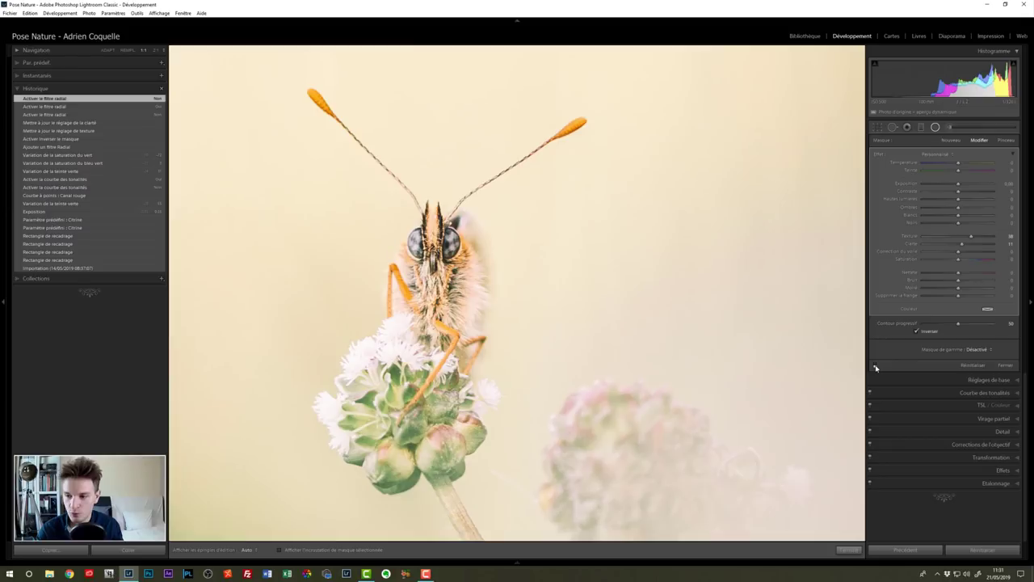
pyautogui.click(875, 367)
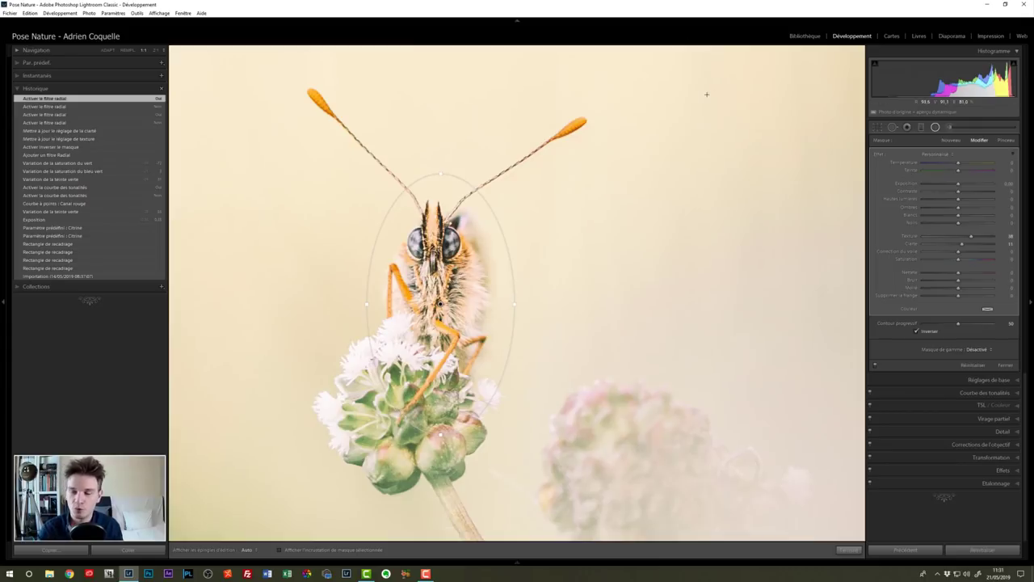
# - Paint a new brush mask over the butterfly's eyes and show the red overlay
pyautogui.click(950, 128)
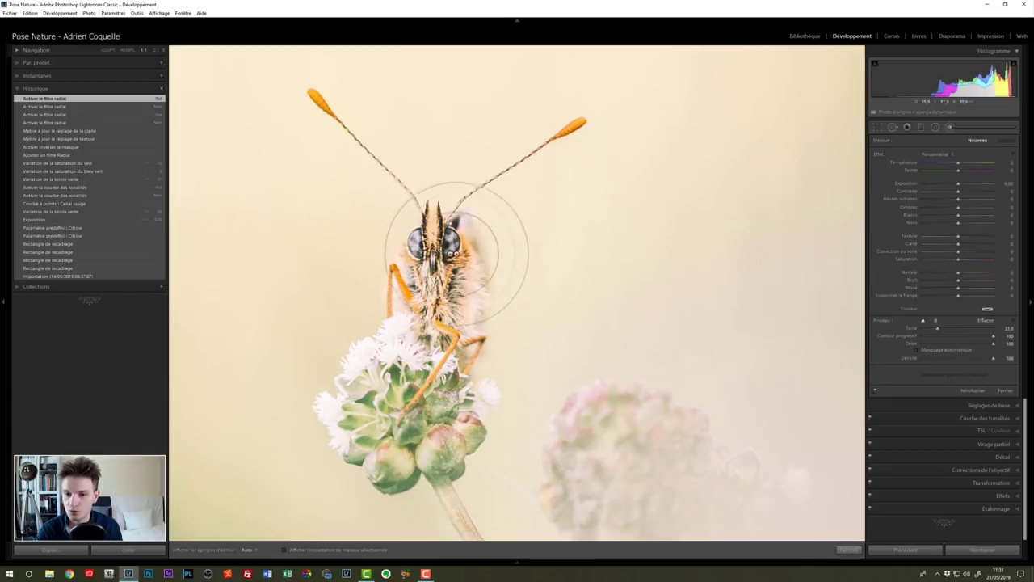
pyautogui.scroll(-5, 474, 259)
pyautogui.scroll(-1, 474, 259)
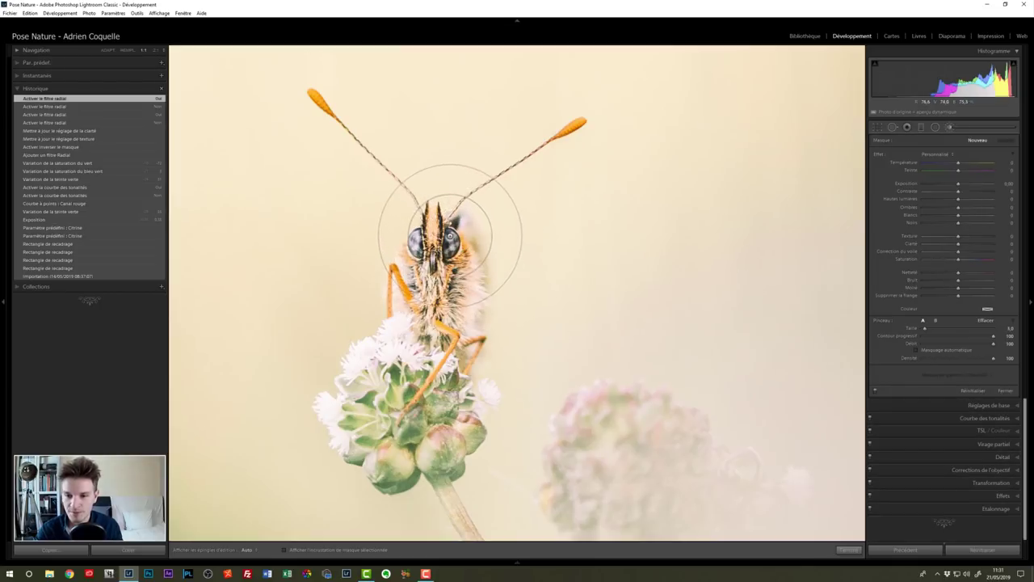
pyautogui.press('h')
pyautogui.press('h')
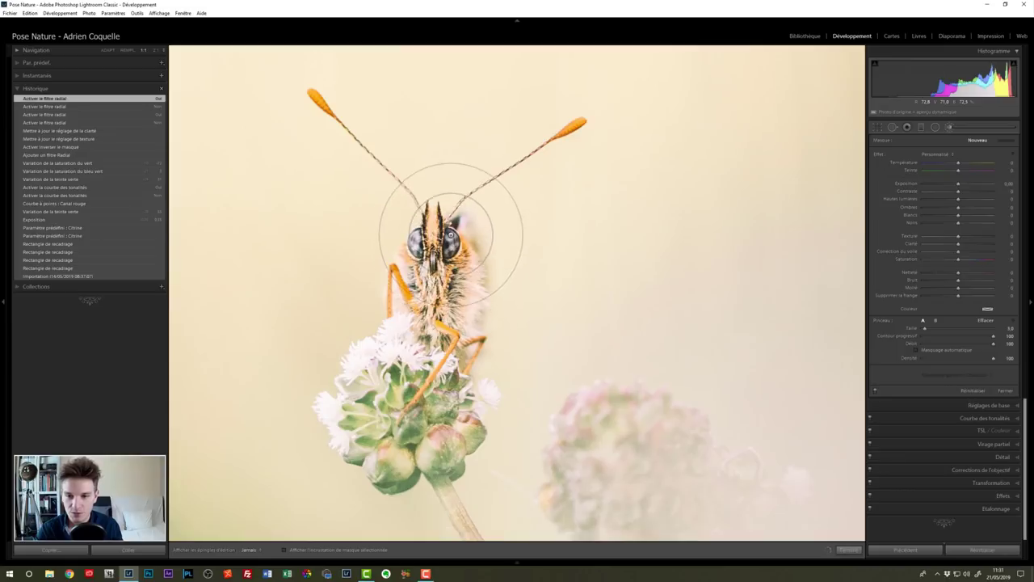
pyautogui.moveTo(416, 238); pyautogui.dragTo(419, 248)
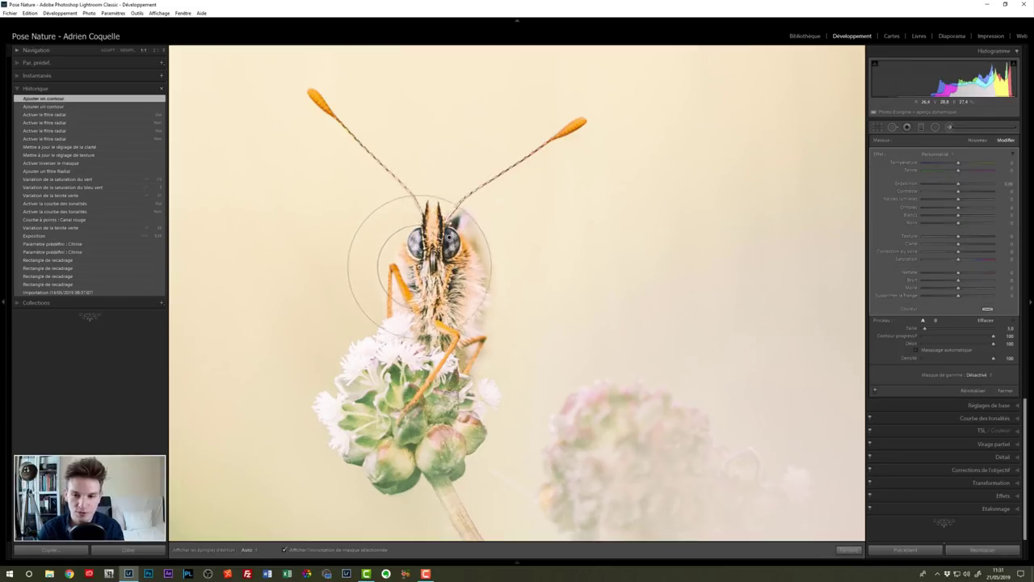
pyautogui.press('o')
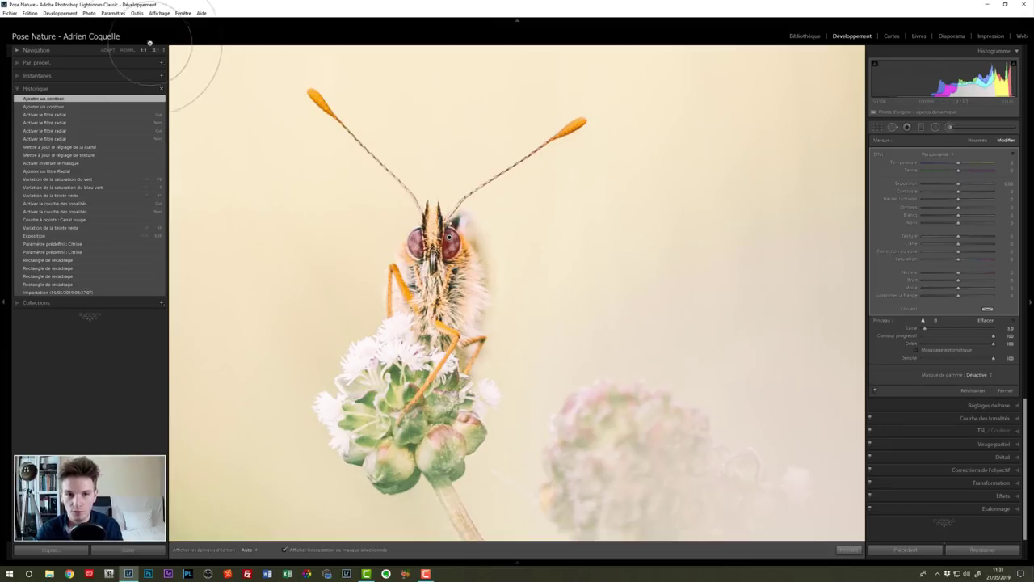
# - At 2:1 zoom, extend the brush mask over the head and right eye
pyautogui.hotkey('ctrl', '=')
pyautogui.moveTo(381, 172); pyautogui.dragTo(490, 204)
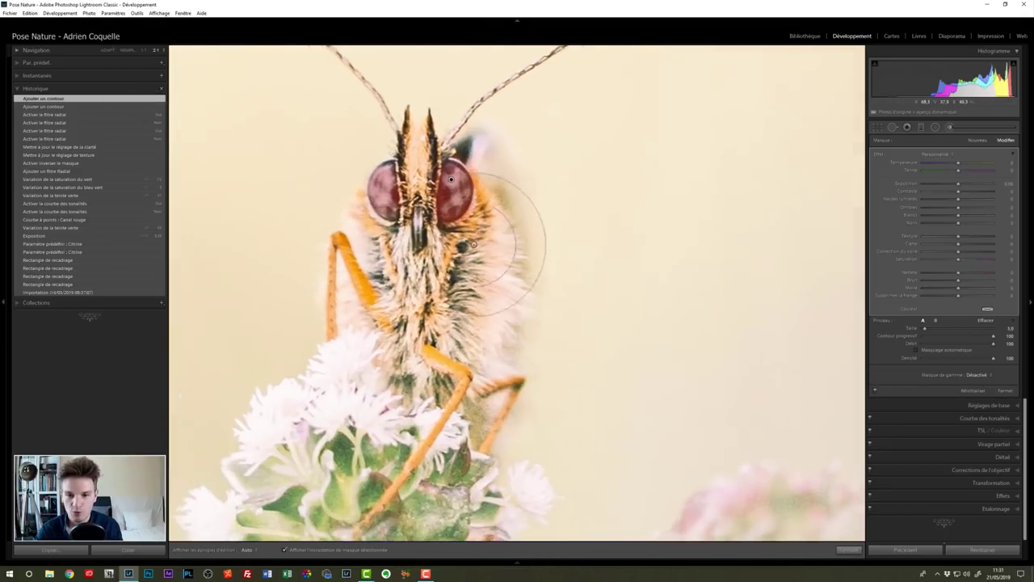
pyautogui.press('h')
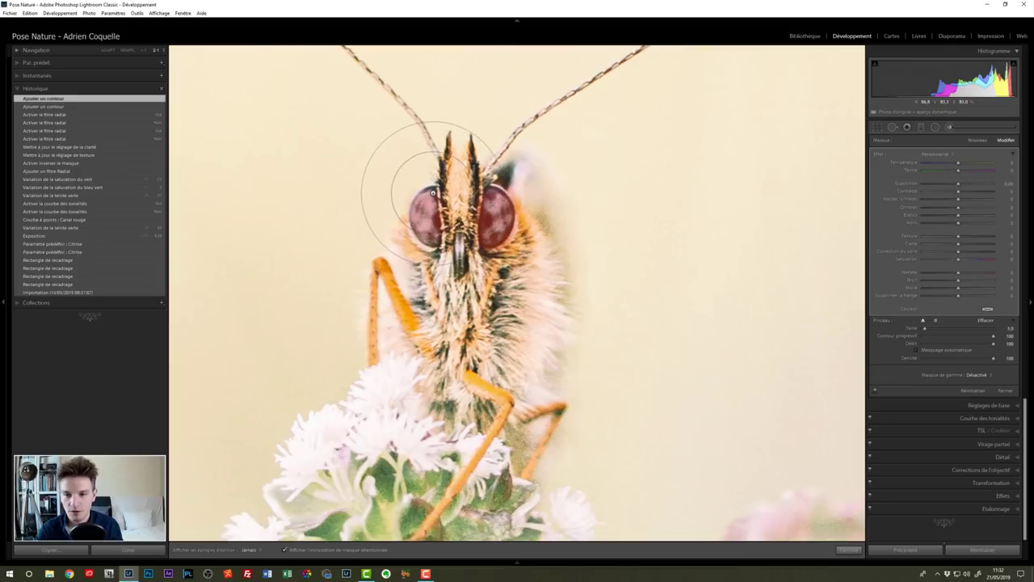
pyautogui.moveTo(436, 235); pyautogui.dragTo(538, 275)
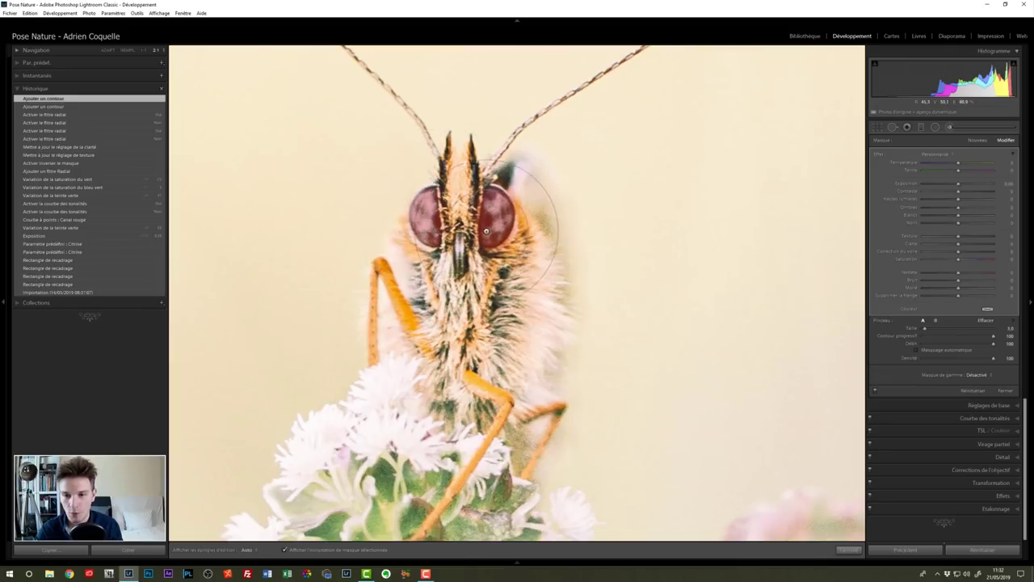
pyautogui.moveTo(492, 192); pyautogui.dragTo(488, 242)
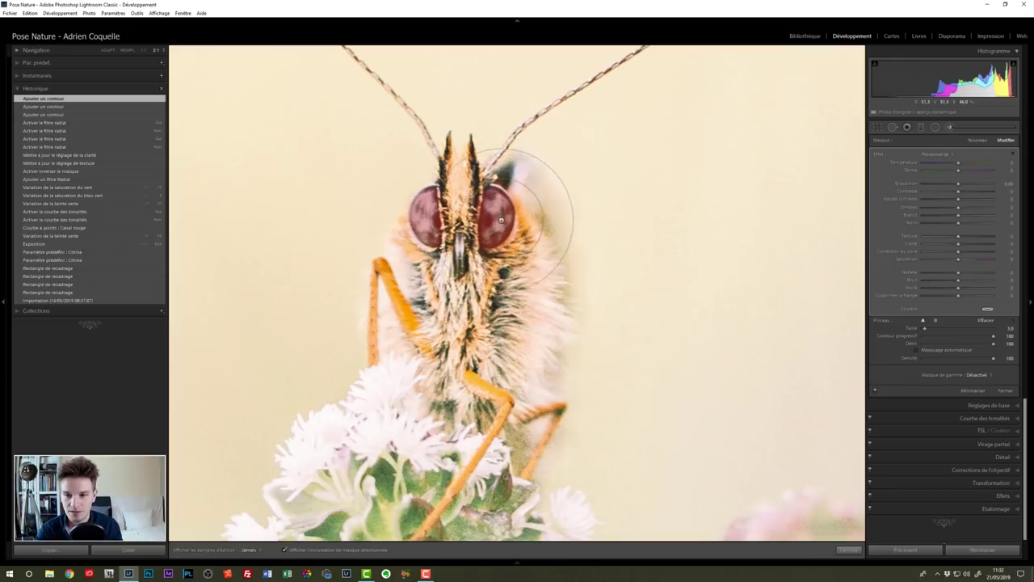
pyautogui.press('h')
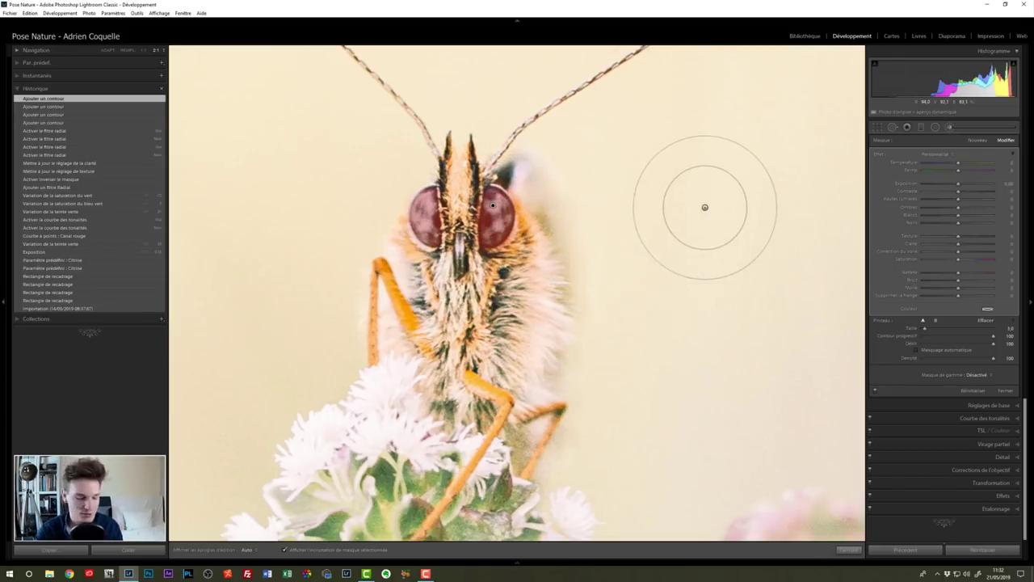
pyautogui.press('o')
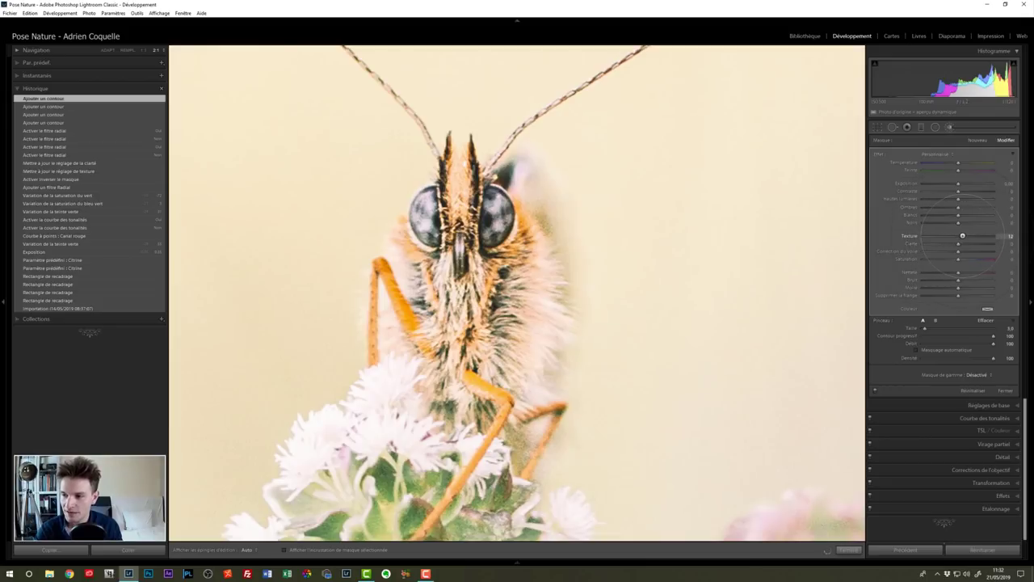
# - Adjust brush texture, clarity, contrast and highlights, and raise Whites to 25
pyautogui.click(962, 235)
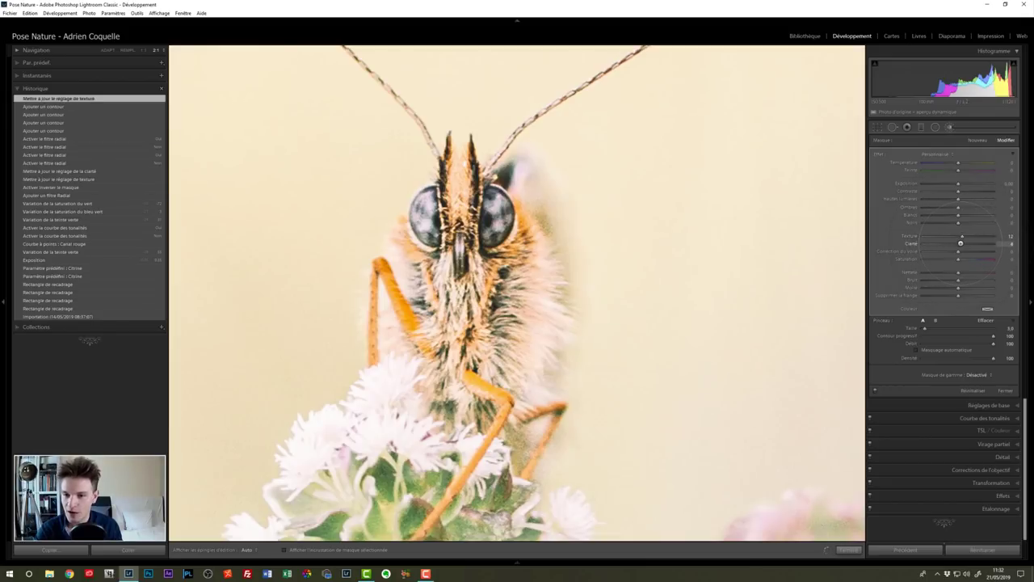
pyautogui.click(961, 242)
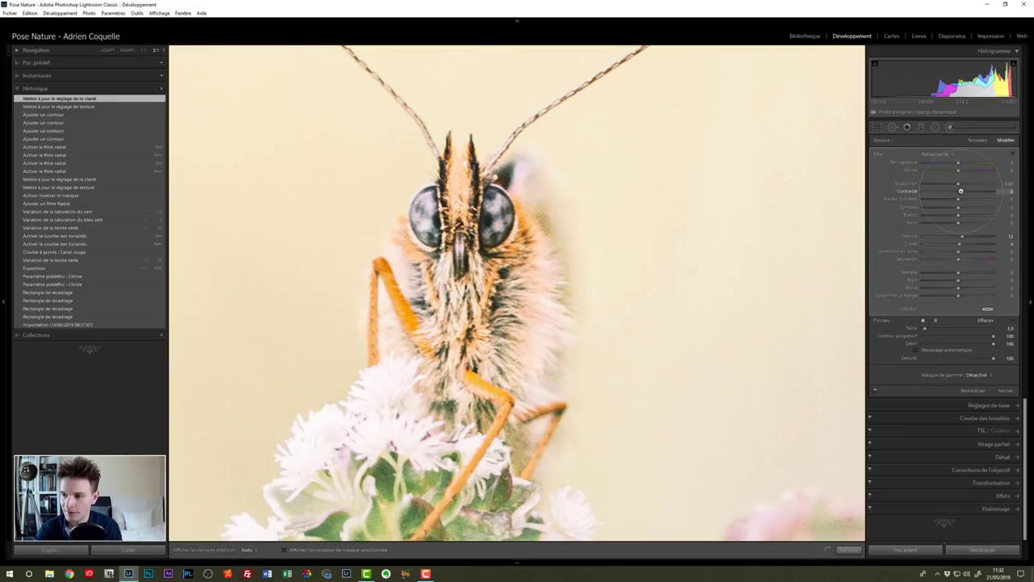
pyautogui.click(961, 191)
pyautogui.click(977, 199)
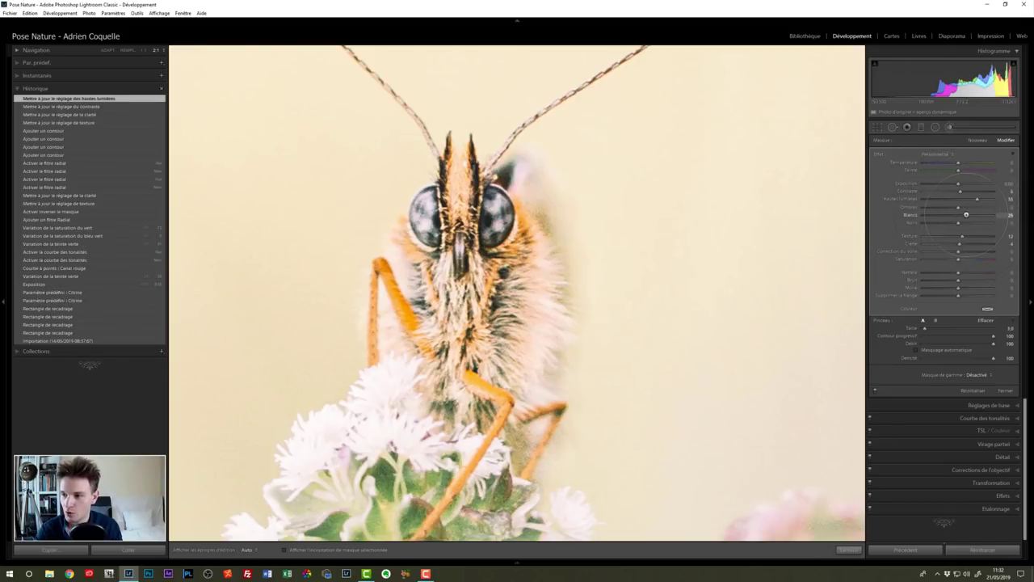
pyautogui.moveTo(958, 215)
pyautogui.mouseDown()
pyautogui.moveTo(966, 214)
pyautogui.moveTo(951, 221)
pyautogui.mouseUp()
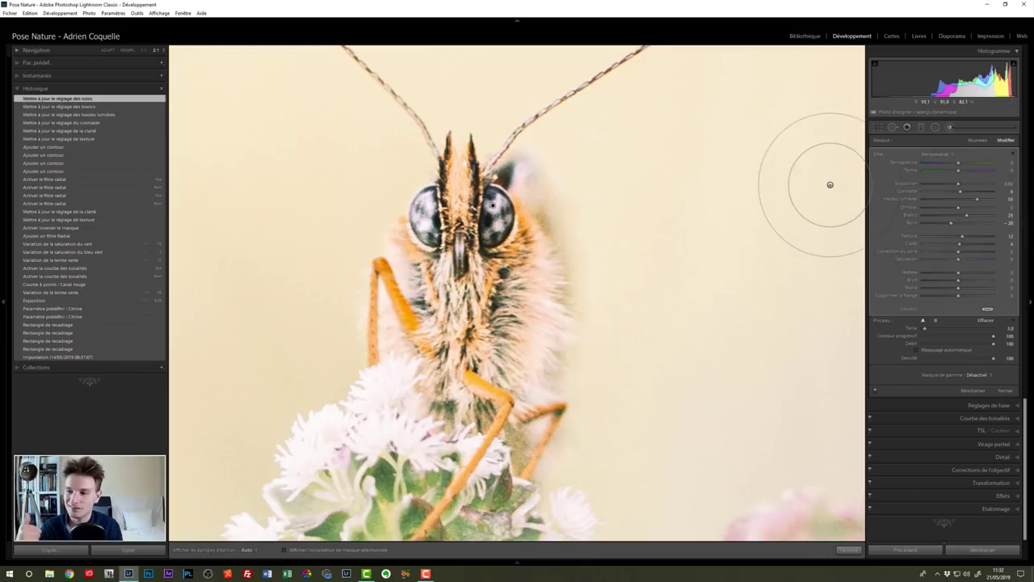
# - Reset brush Clarity and Texture to zero, lift Blacks to -8, and compare on/off
pyautogui.doubleClick(910, 242)
pyautogui.doubleClick(912, 235)
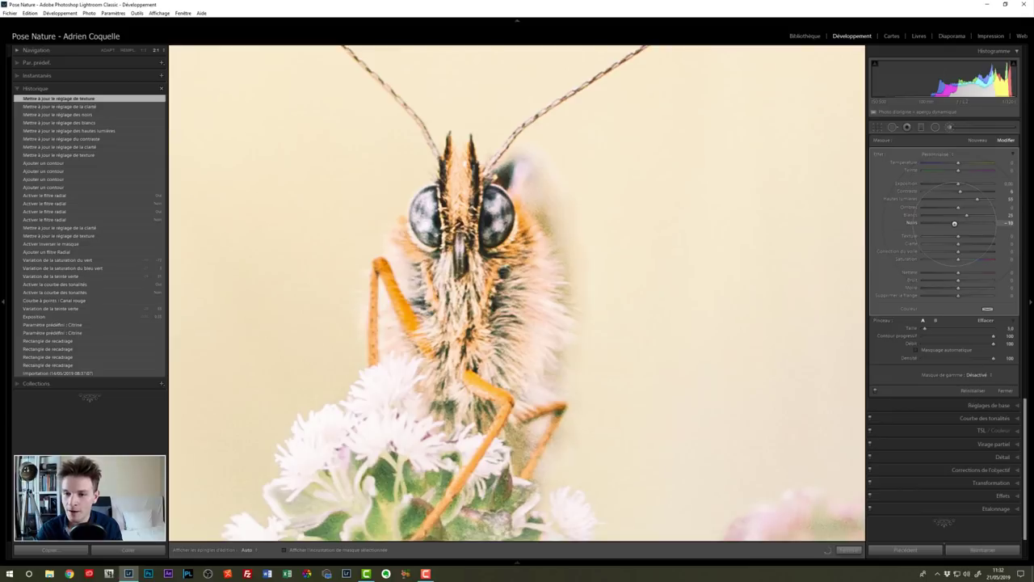
pyautogui.moveTo(954, 223); pyautogui.dragTo(956, 223)
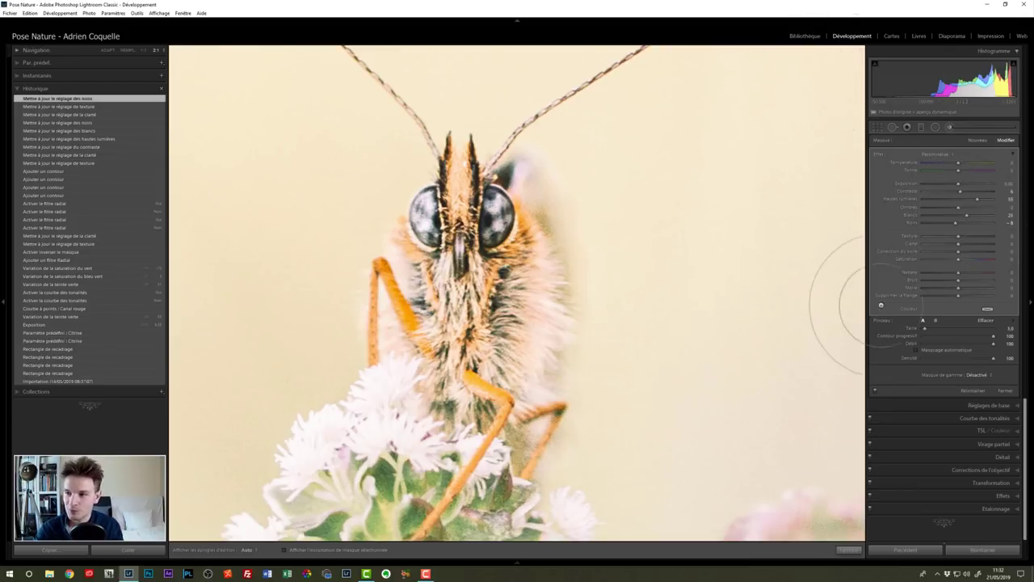
pyautogui.click(874, 391)
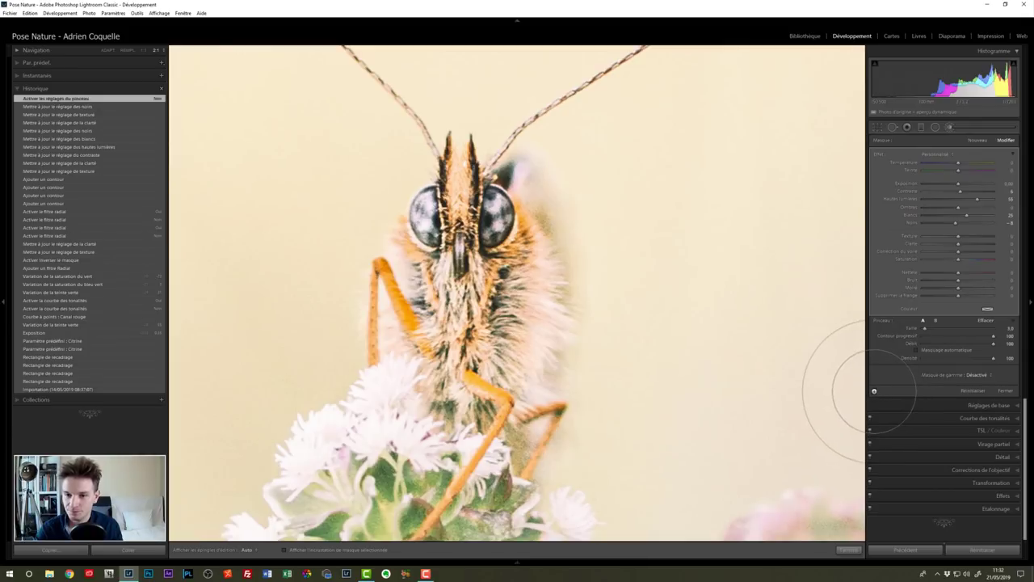
pyautogui.click(874, 391)
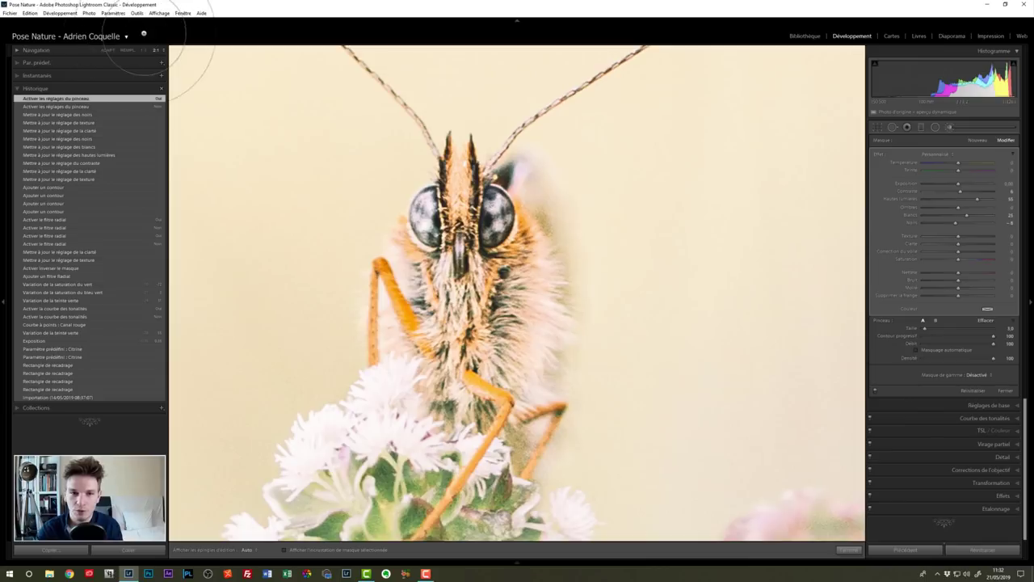
pyautogui.click(126, 50)
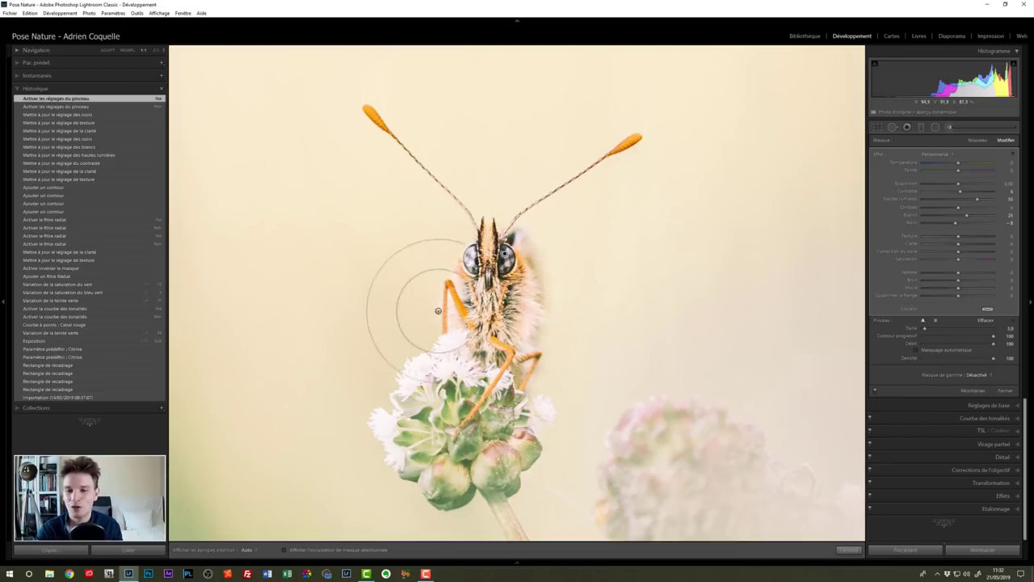
# - Cool the brushed area to temperature -34, compare the effect, and fit the photo
pyautogui.moveTo(952, 163); pyautogui.dragTo(938, 160)
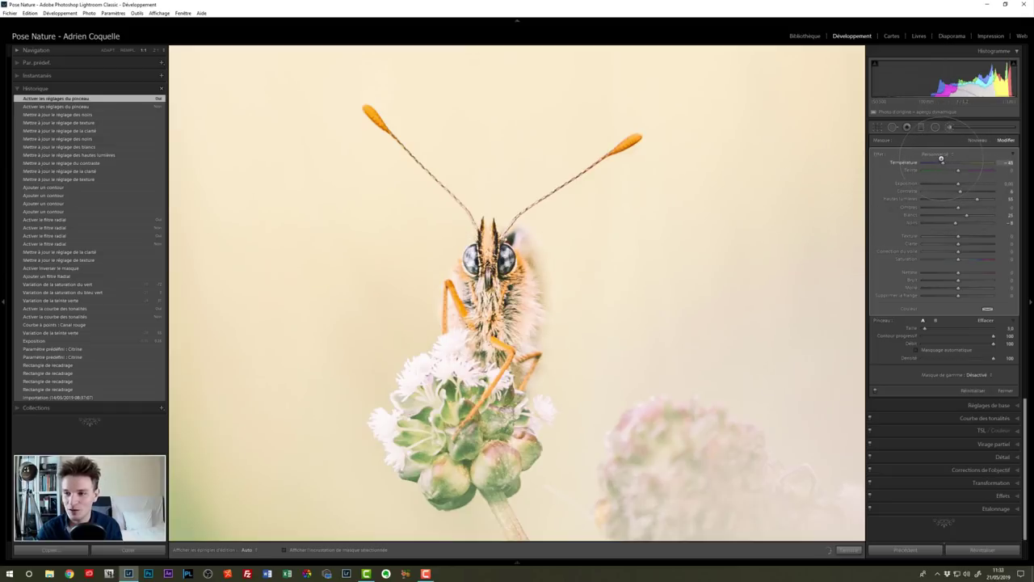
pyautogui.moveTo(938, 160); pyautogui.dragTo(939, 161)
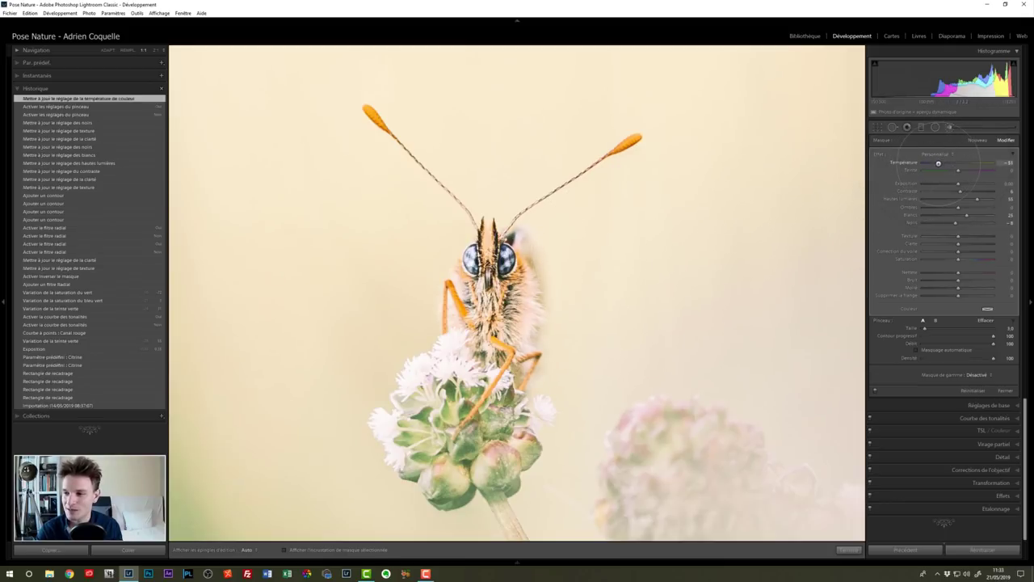
pyautogui.moveTo(940, 161); pyautogui.dragTo(940, 163)
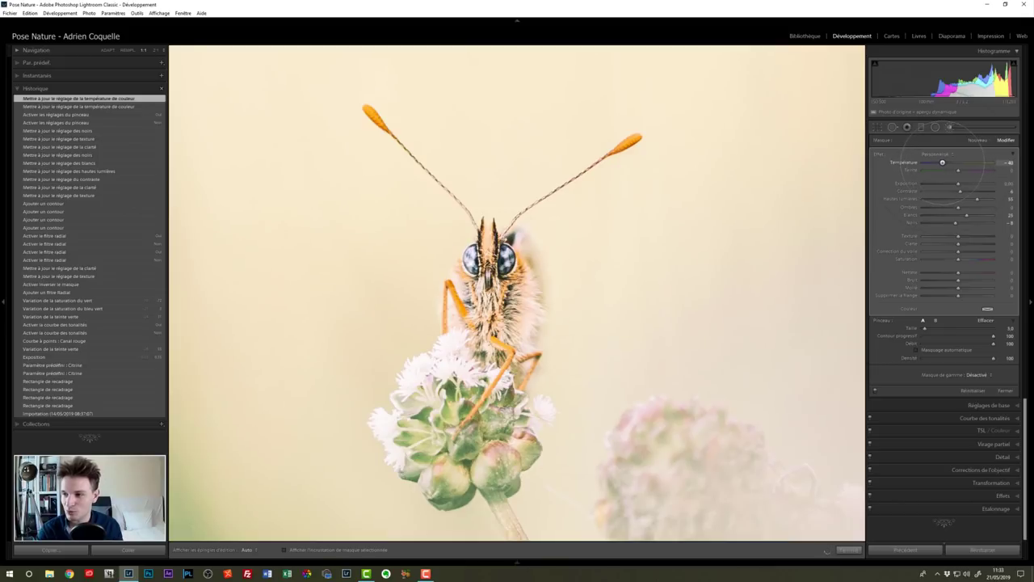
pyautogui.moveTo(943, 163); pyautogui.dragTo(946, 162)
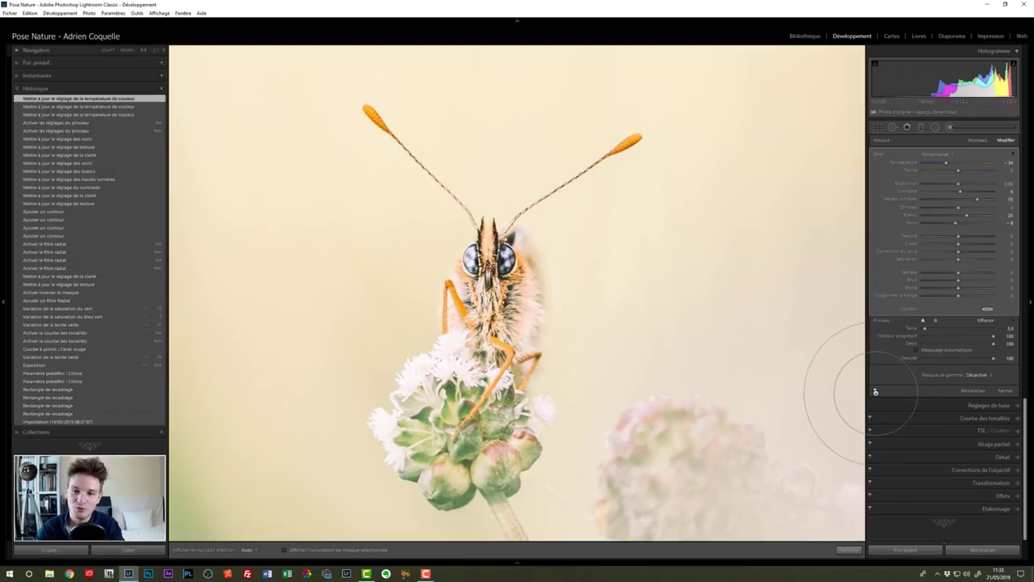
pyautogui.click(875, 392)
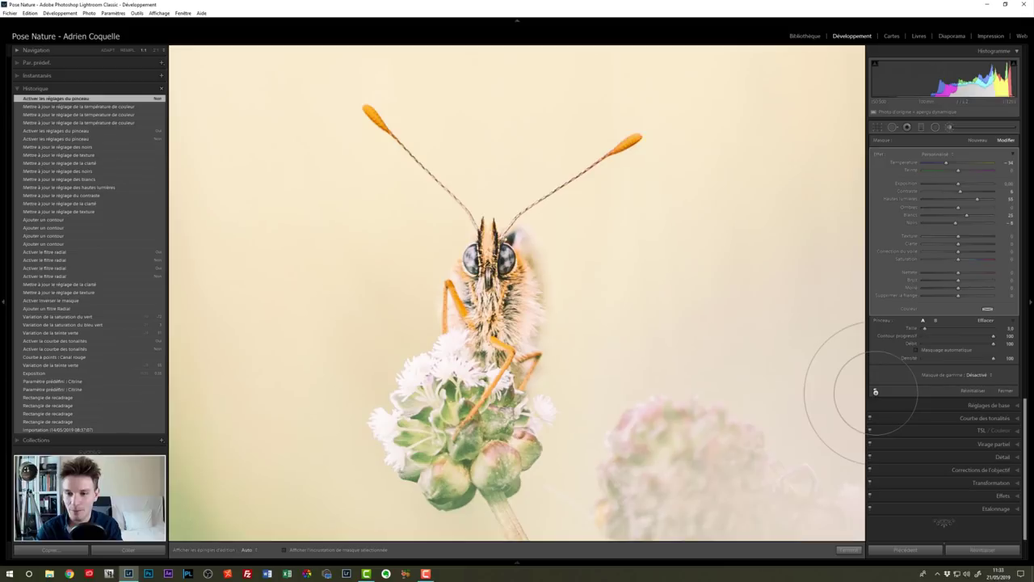
pyautogui.click(875, 392)
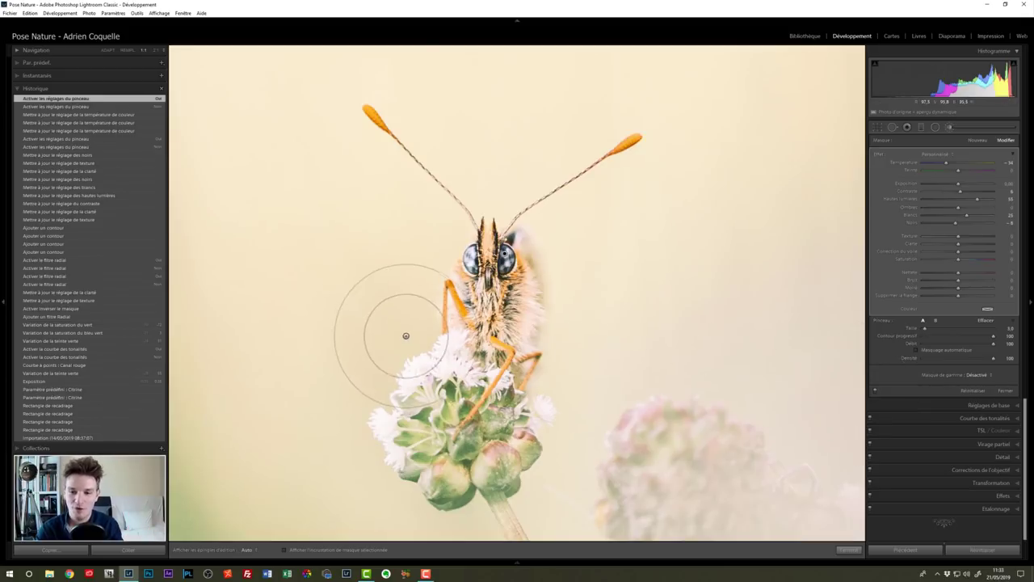
pyautogui.press('z')
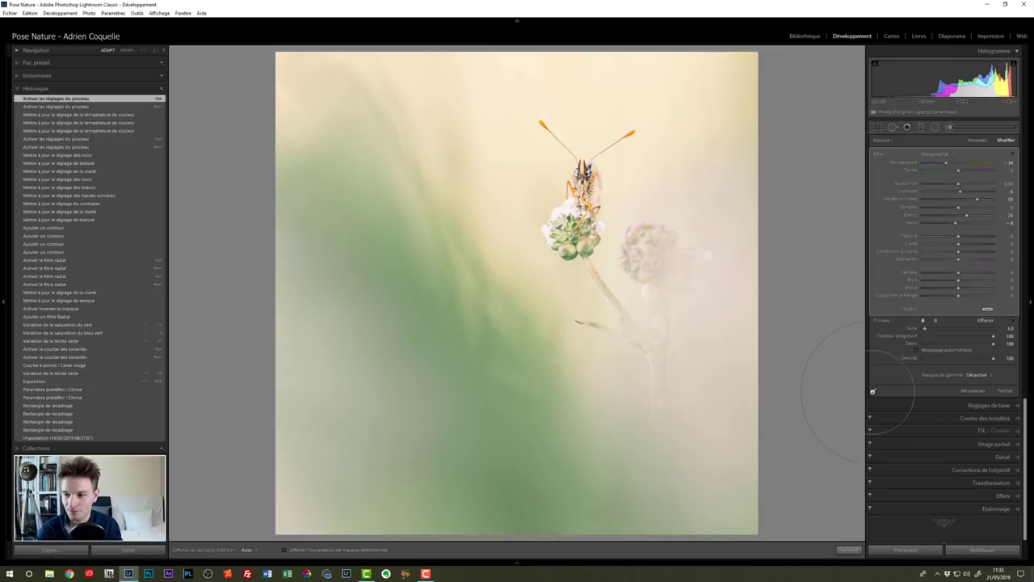
# - Ease the brush temperature from -34 to -20, toggling the brush to compare
pyautogui.click(873, 391)
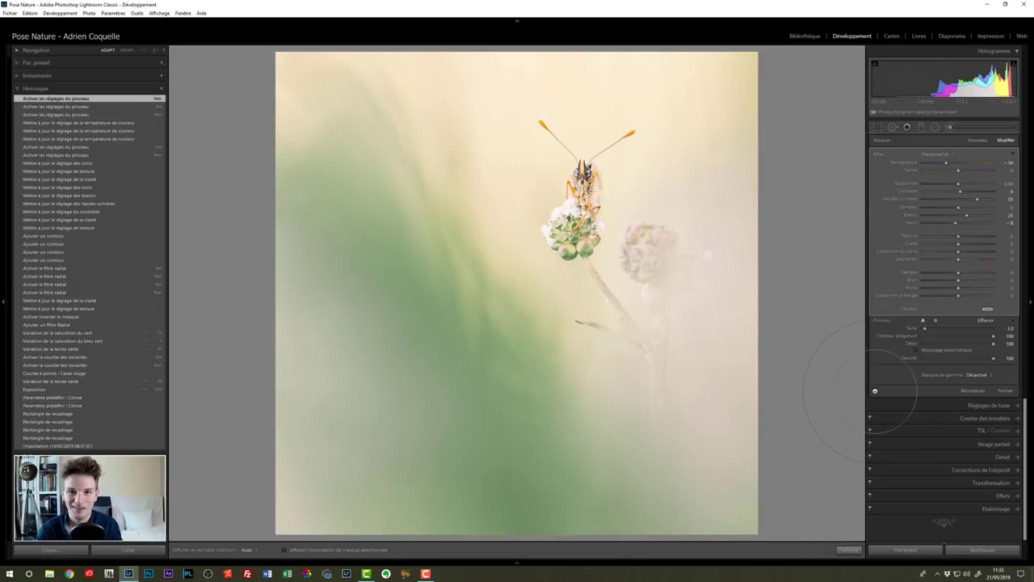
pyautogui.click(874, 391)
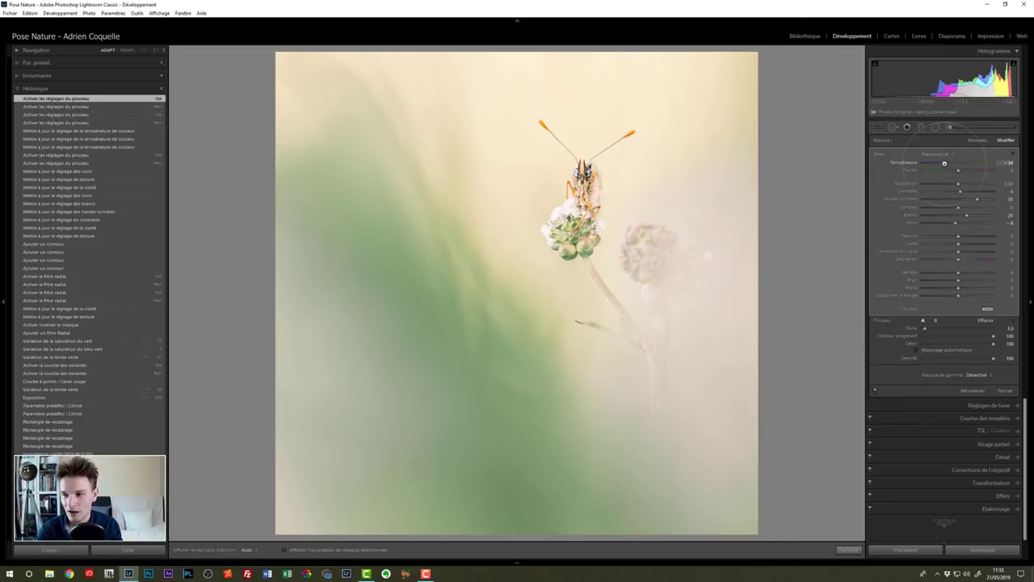
pyautogui.moveTo(944, 163); pyautogui.dragTo(947, 163)
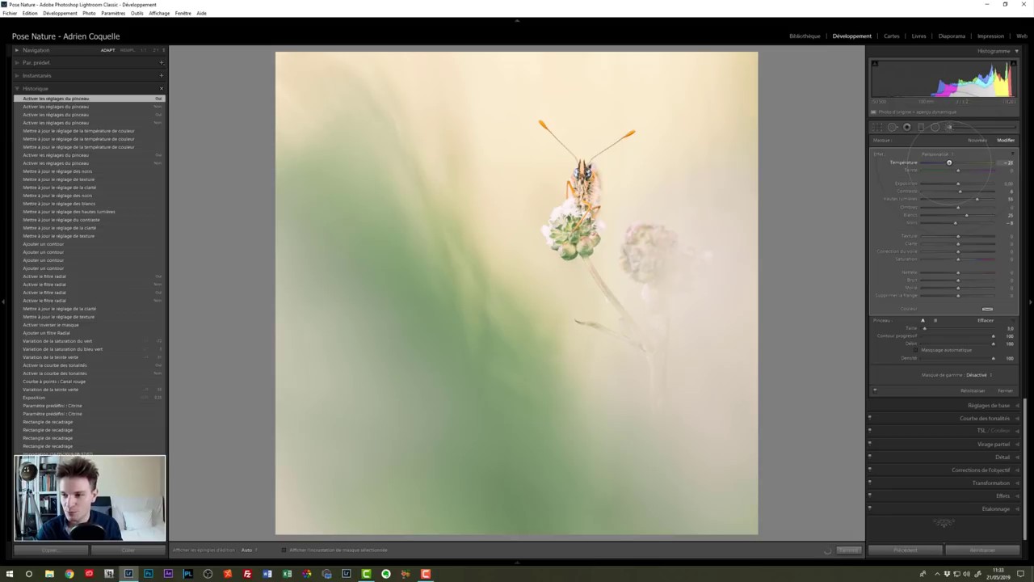
pyautogui.moveTo(949, 162); pyautogui.dragTo(951, 162)
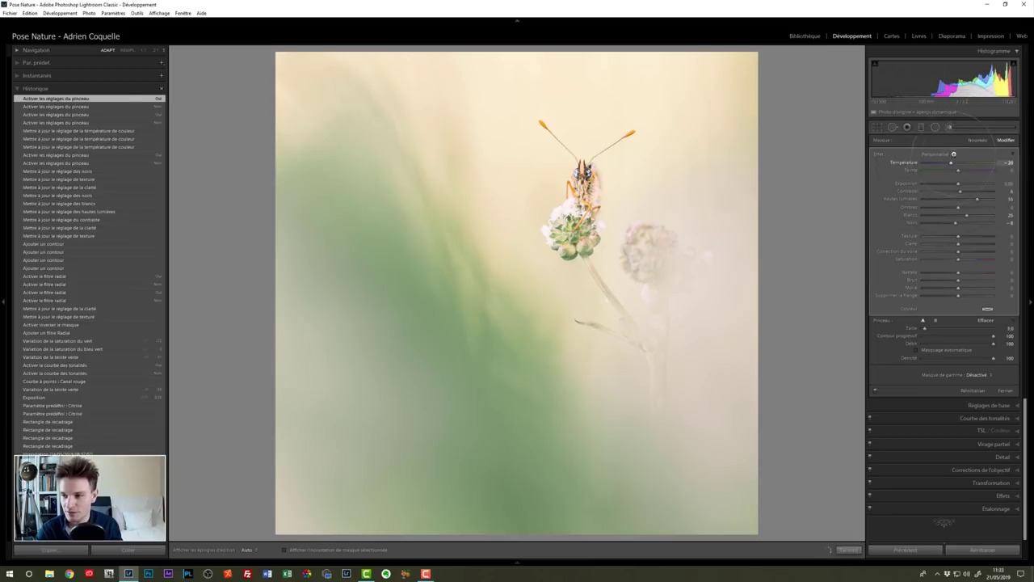
pyautogui.click(875, 391)
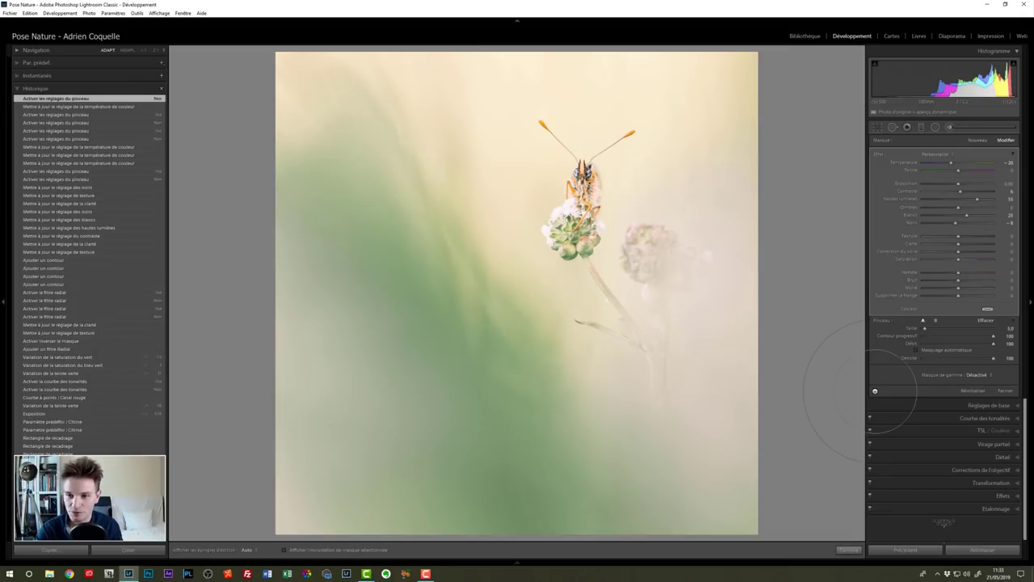
pyautogui.click(875, 390)
pyautogui.click(874, 390)
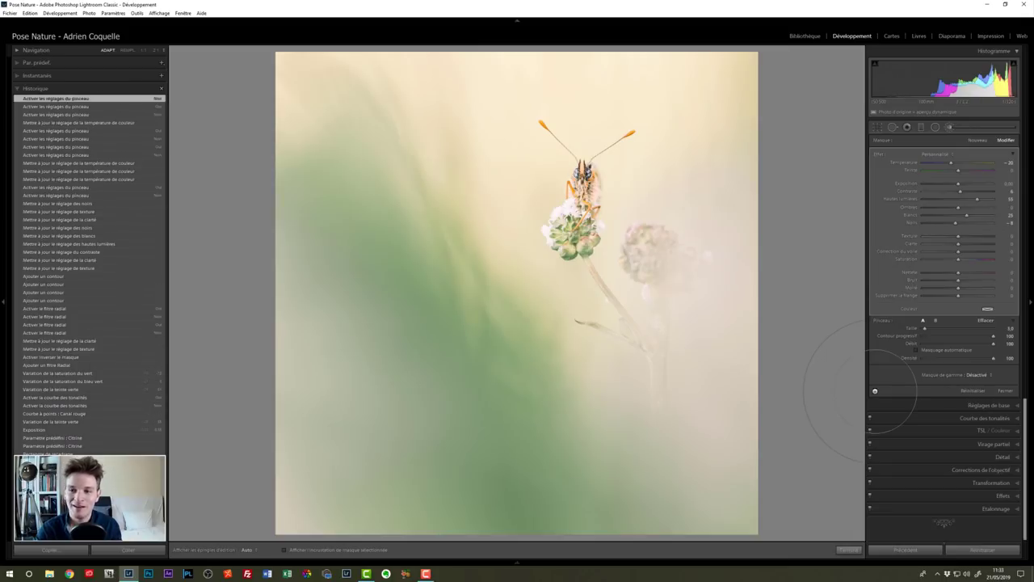
pyautogui.click(875, 390)
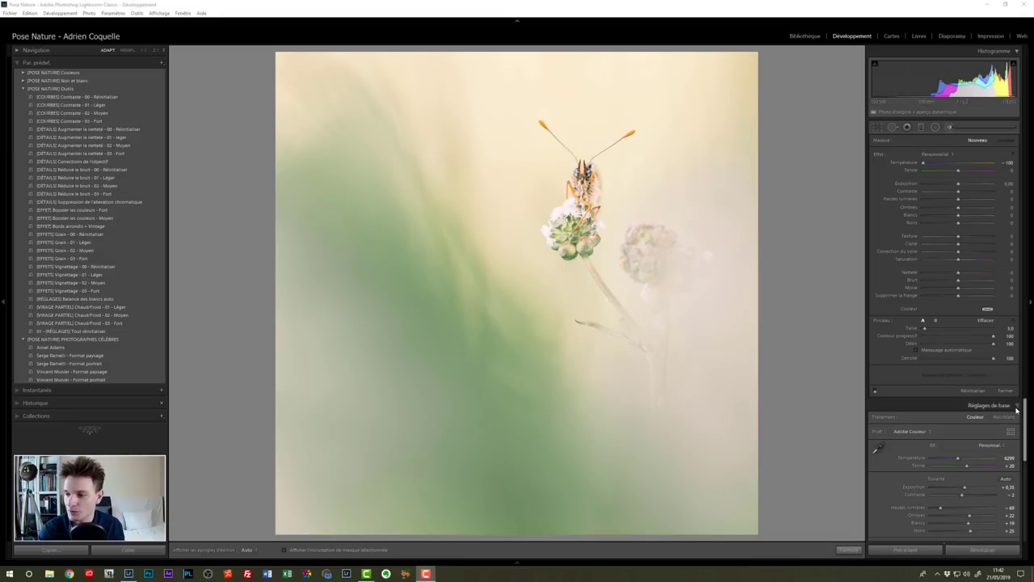
# - Cool the global white balance to Temp 5885 with tint near -1, then collapse Presets
pyautogui.click(983, 406)
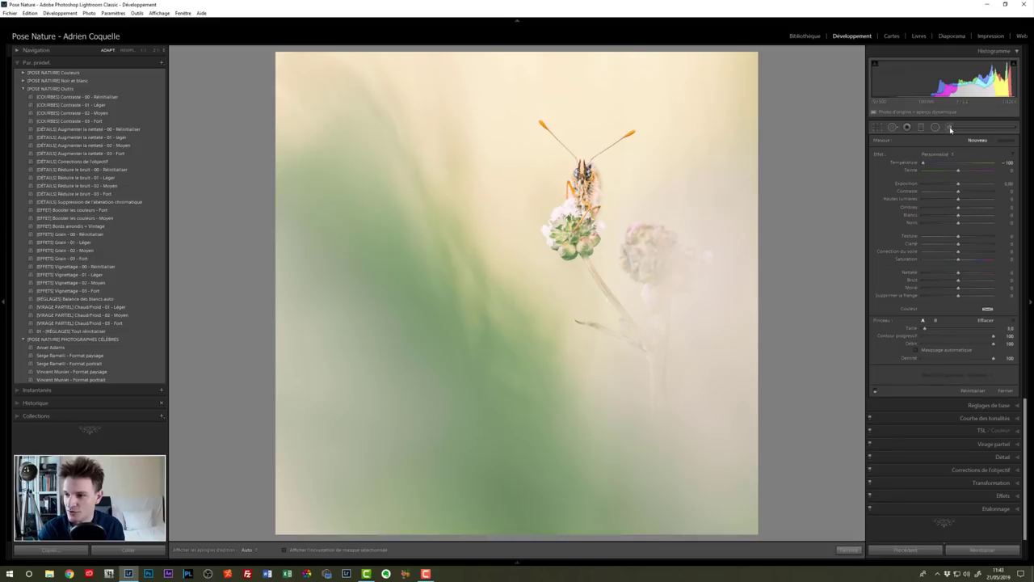
pyautogui.click(950, 127)
pyautogui.click(1006, 143)
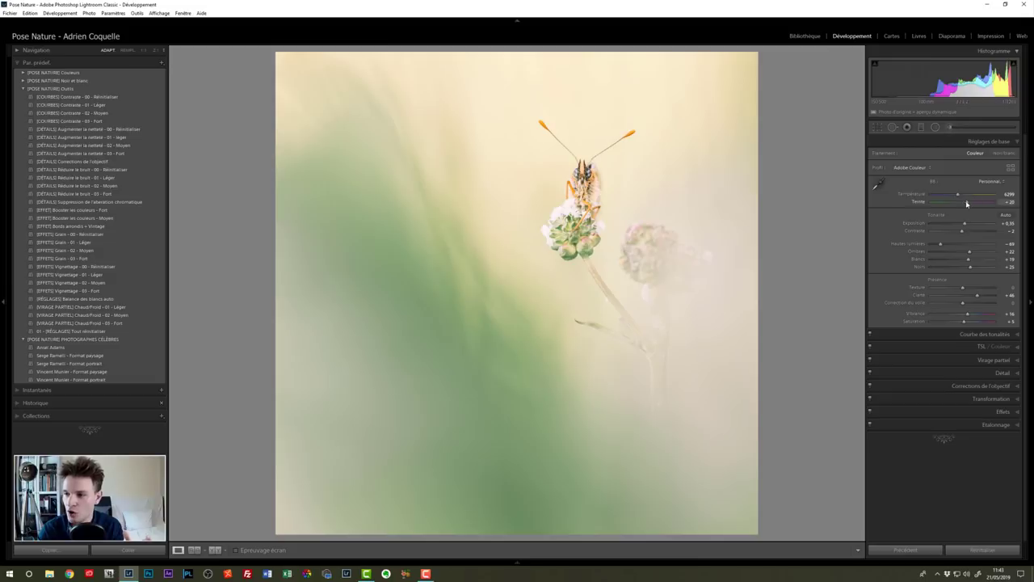
pyautogui.moveTo(959, 196); pyautogui.dragTo(958, 196)
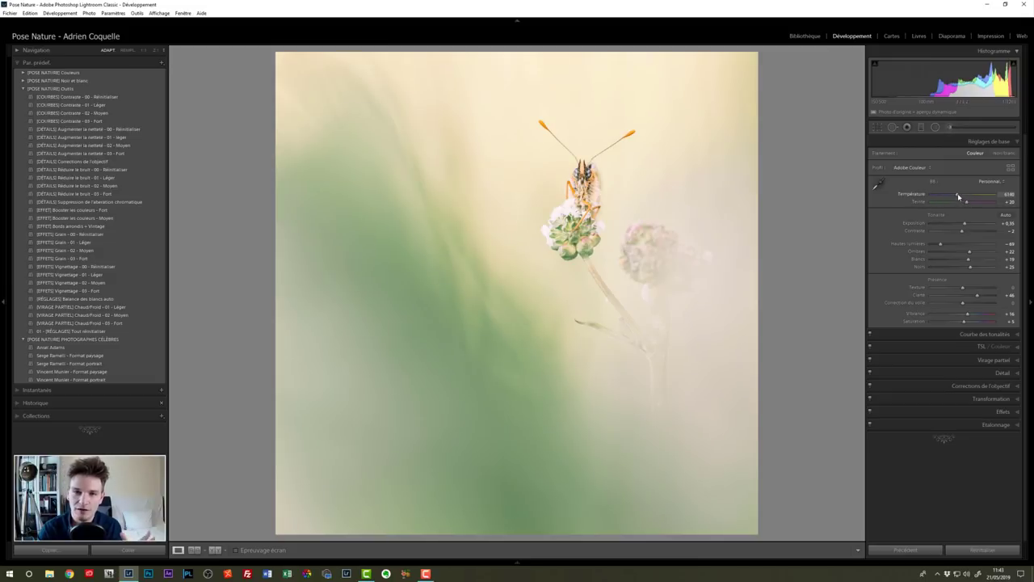
pyautogui.moveTo(958, 197); pyautogui.dragTo(956, 197)
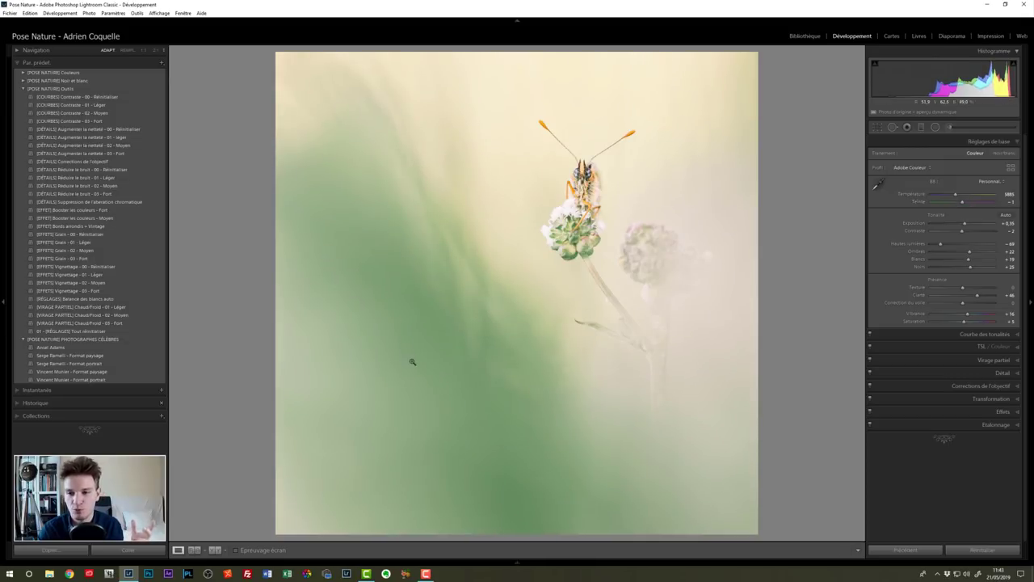
pyautogui.hotkey('ctrl', 'shift', '1')
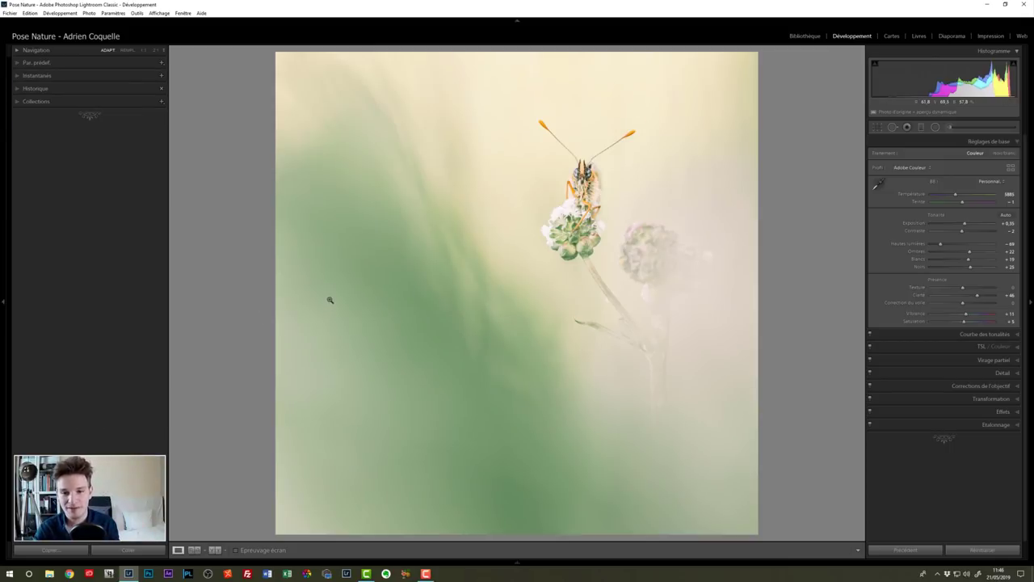
# - Check noise at 1:1 and apply the "[DÉTAILS] Réduire le bruit - 03 - Fort" preset
pyautogui.click(338, 237)
pyautogui.moveTo(329, 323)
pyautogui.mouseDown()
pyautogui.moveTo(362, 307)
pyautogui.moveTo(359, 323)
pyautogui.mouseUp()
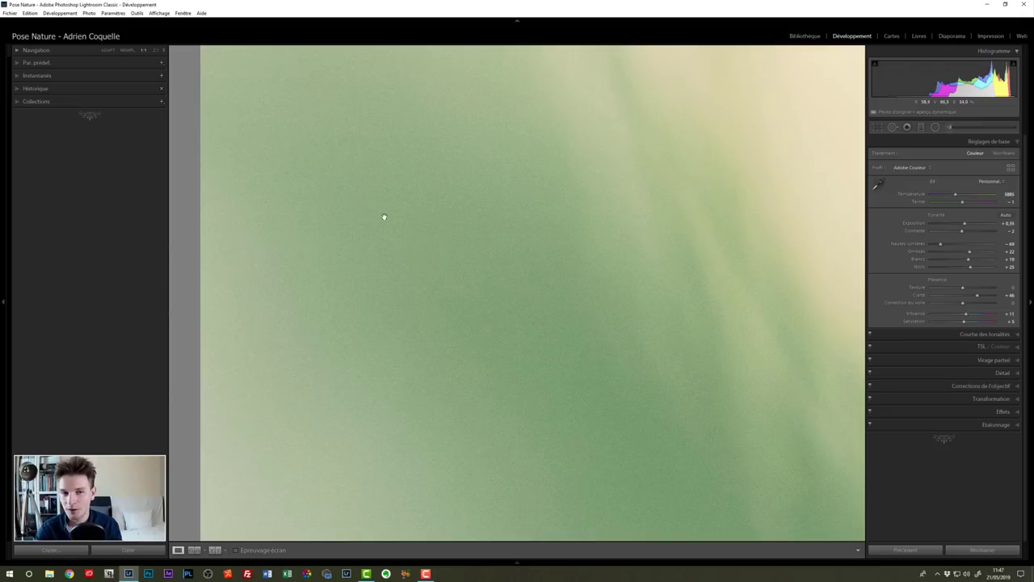
pyautogui.click(17, 63)
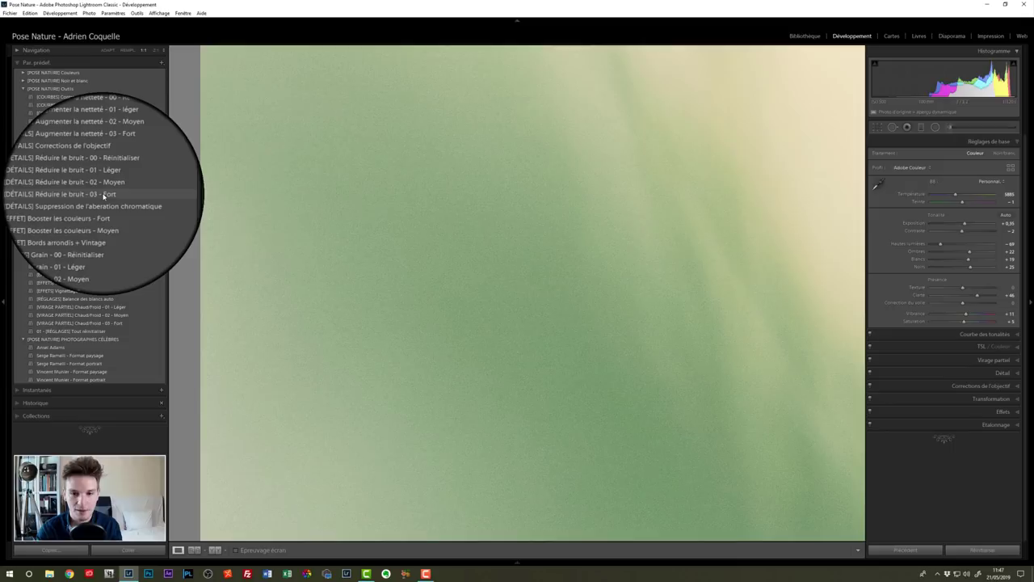
pyautogui.click(104, 194)
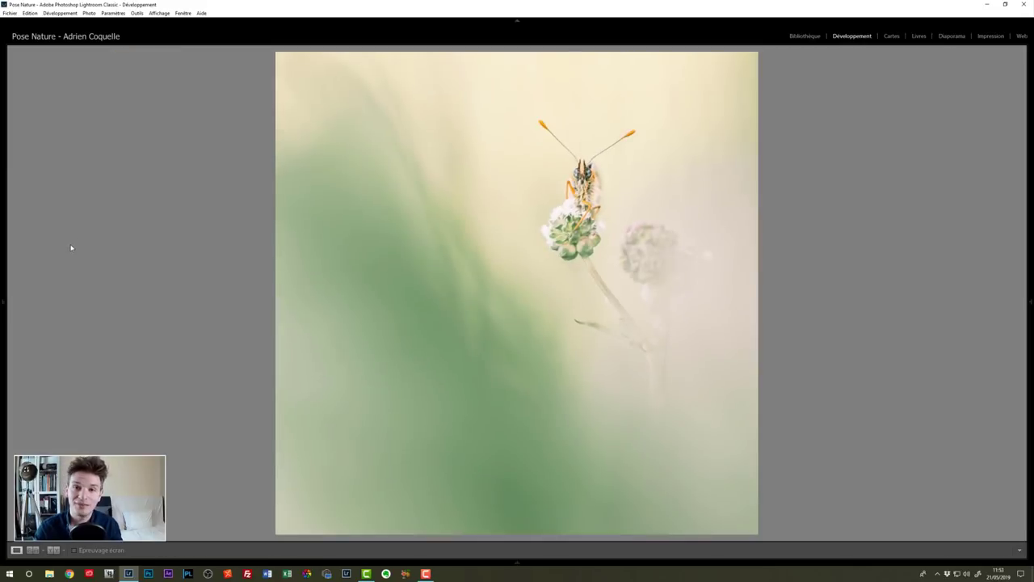
# - Show the original and edited butterfly photo side by side with Y
pyautogui.press('y')
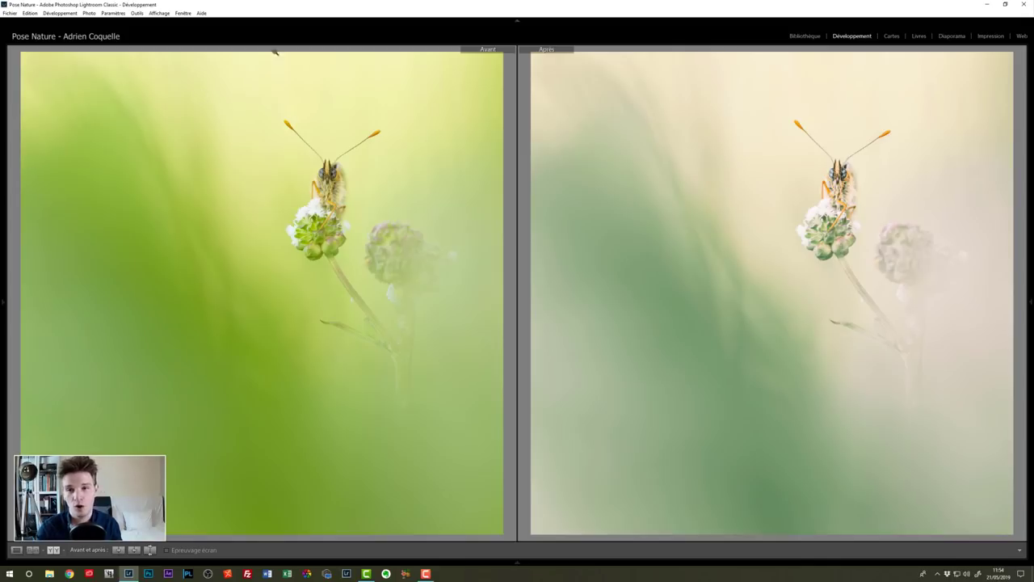
# - Preview the finished pastel butterfly photo full screen with F
pyautogui.press('f')
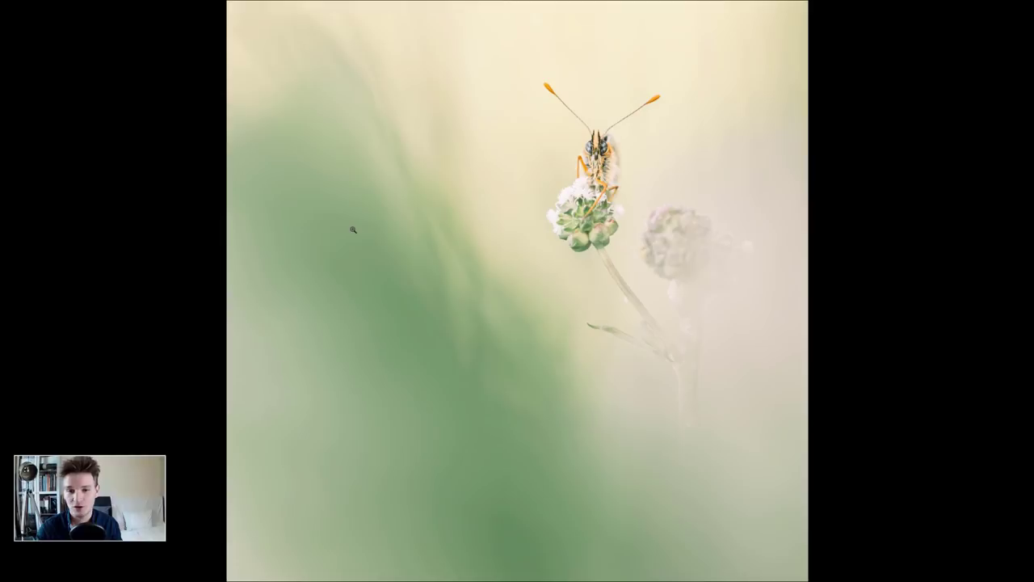